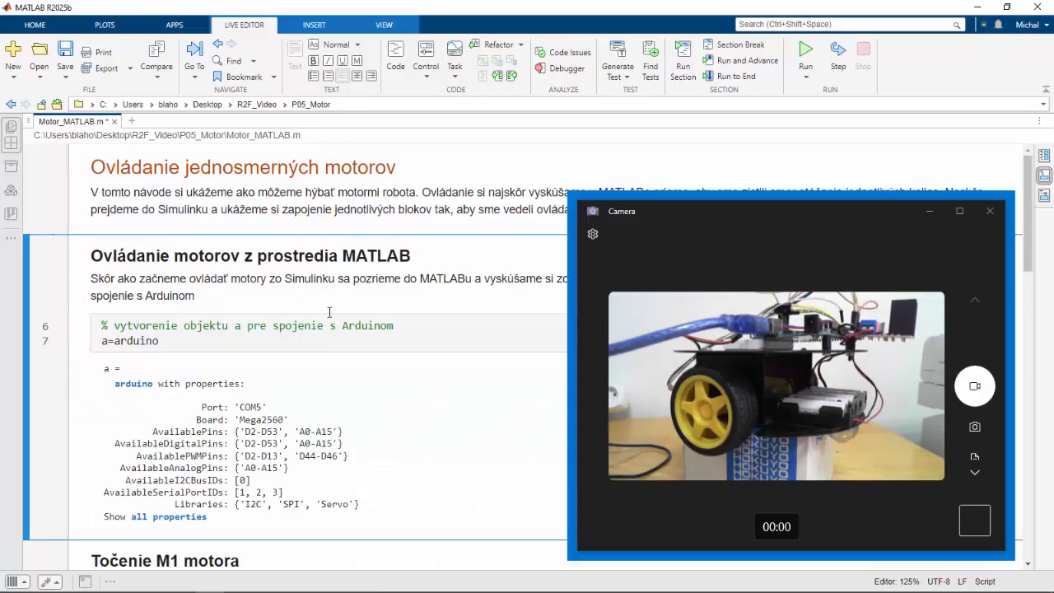
Step: Run the M1 motor sections that turn the wheel at 1.5 V, reverse its direction, and stop the motor
{"action": "scroll", "coordinate": [328, 313], "scroll_direction": "down", "scroll_amount": 7}
{"action": "scroll", "coordinate": [329, 312], "scroll_direction": "down", "scroll_amount": 1}
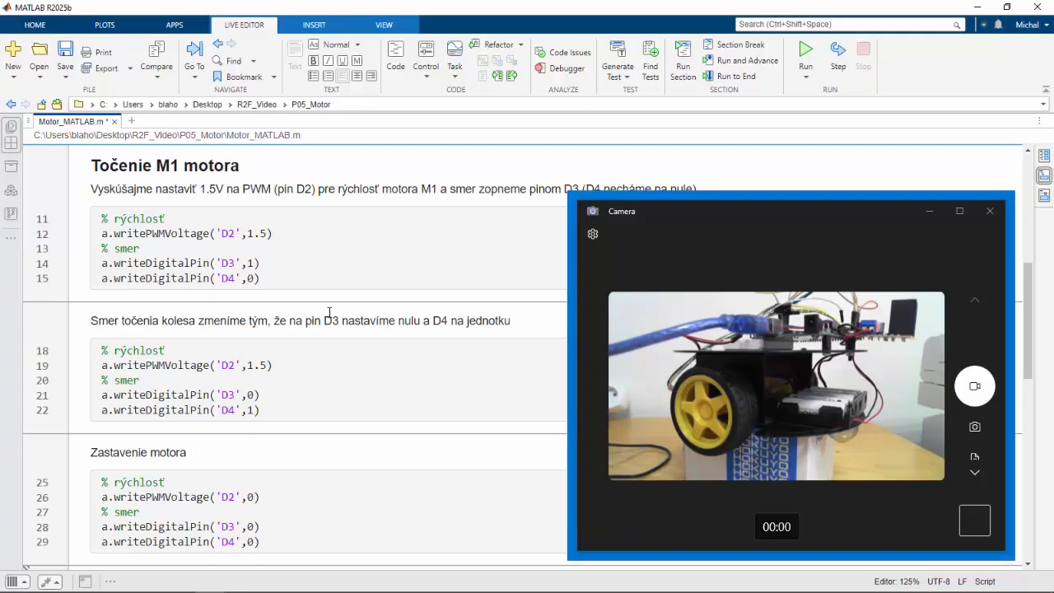
{"action": "left_click", "coordinate": [28, 235]}
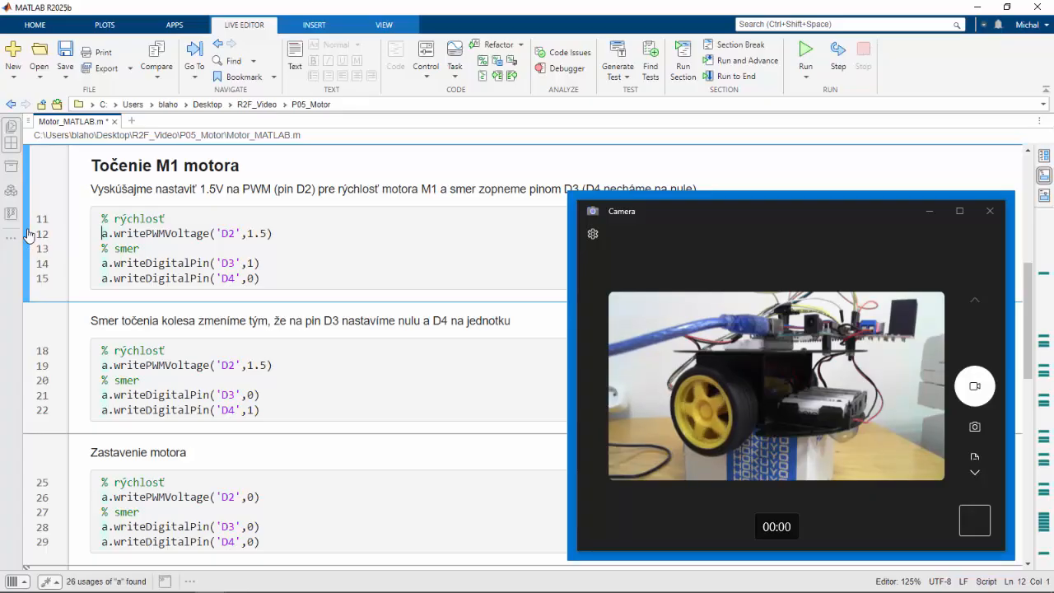
{"action": "left_click", "coordinate": [27, 358]}
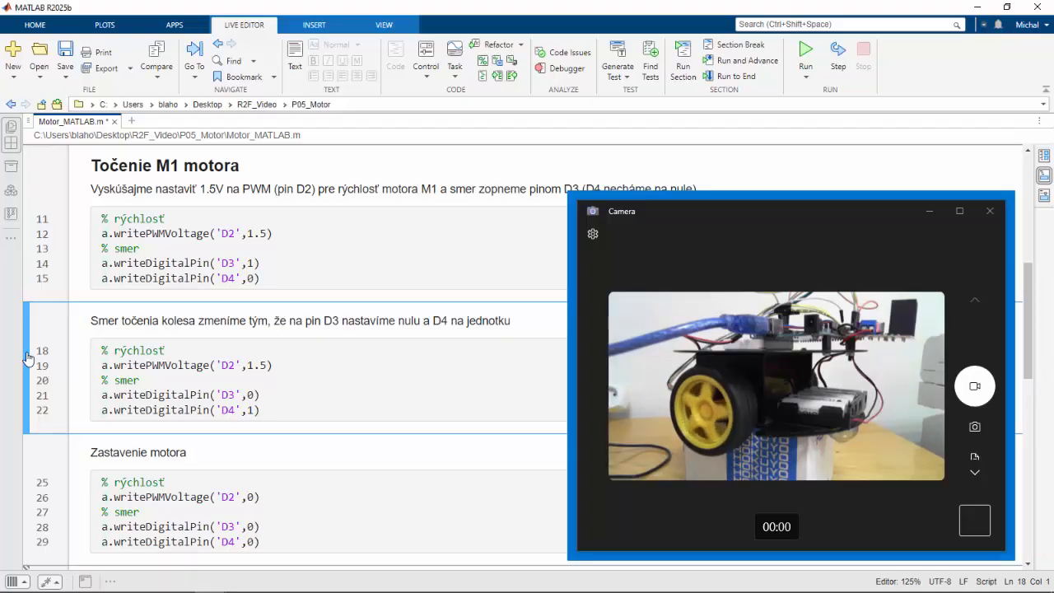
{"action": "left_click", "coordinate": [27, 465]}
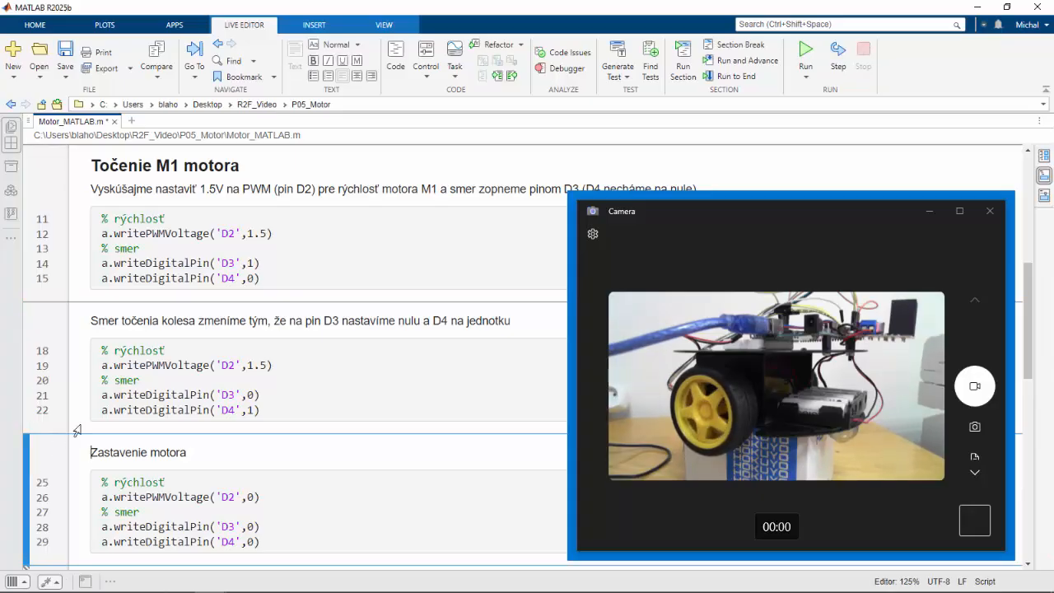
Step: Run the M2 motor section that turns the wheel both ways, followed by the section that stops M2
{"action": "scroll", "coordinate": [83, 407], "scroll_direction": "down", "scroll_amount": 6}
{"action": "scroll", "coordinate": [83, 406], "scroll_direction": "down", "scroll_amount": 2}
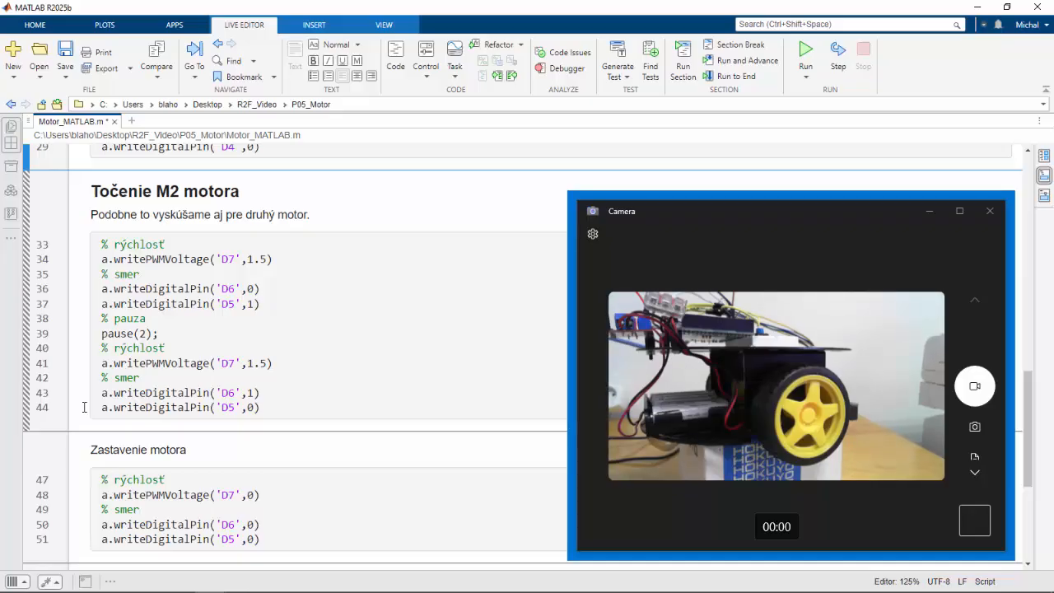
{"action": "left_click", "coordinate": [27, 292]}
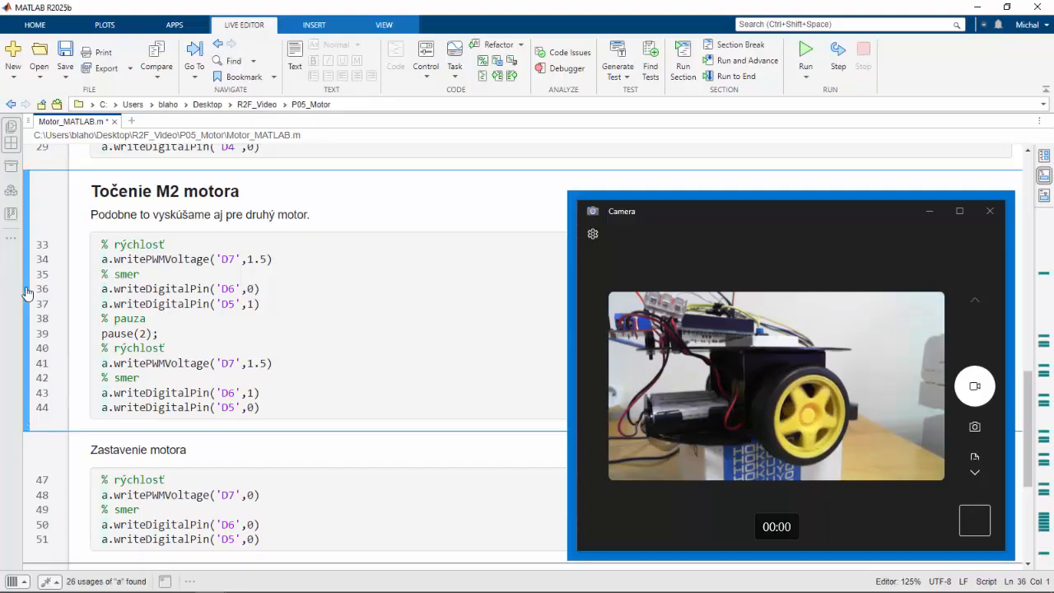
{"action": "left_click", "coordinate": [25, 469]}
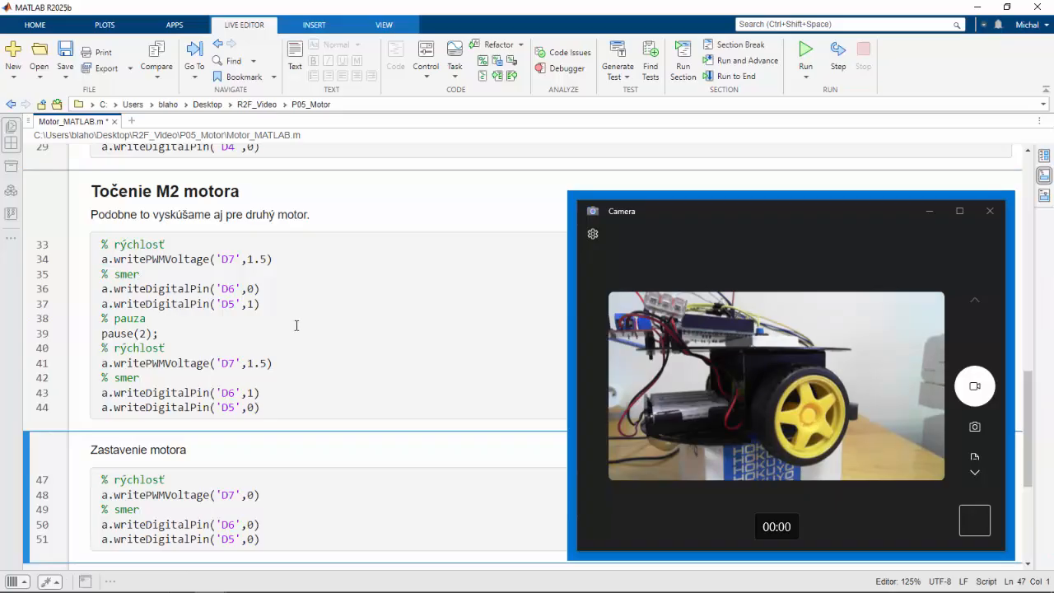
Step: Run the section stopping both motors and the final section clearing the Arduino object a
{"action": "scroll", "coordinate": [297, 325], "scroll_direction": "down", "scroll_amount": 5}
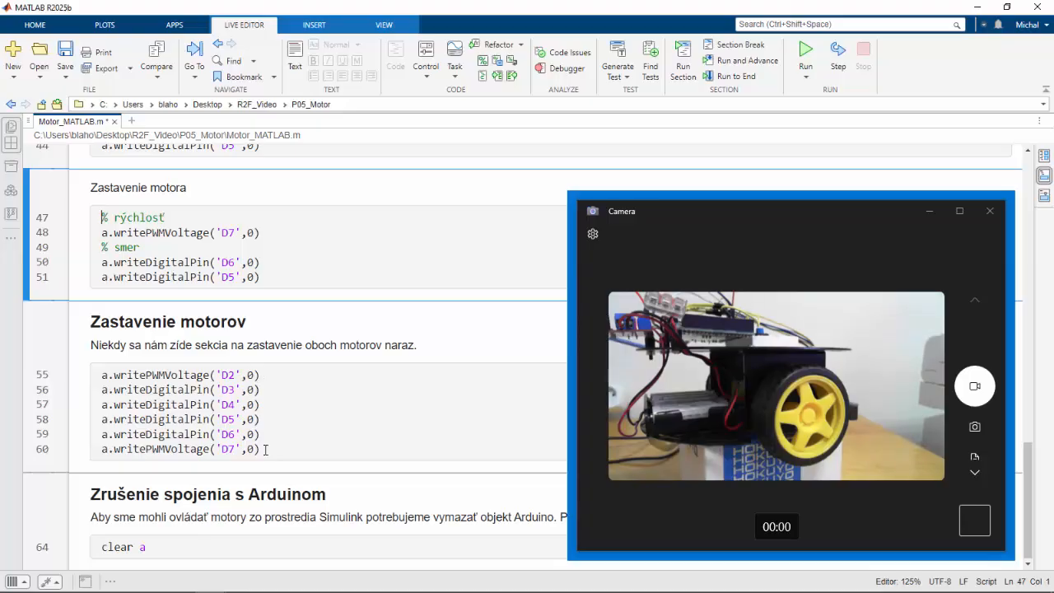
{"action": "left_click", "coordinate": [27, 357]}
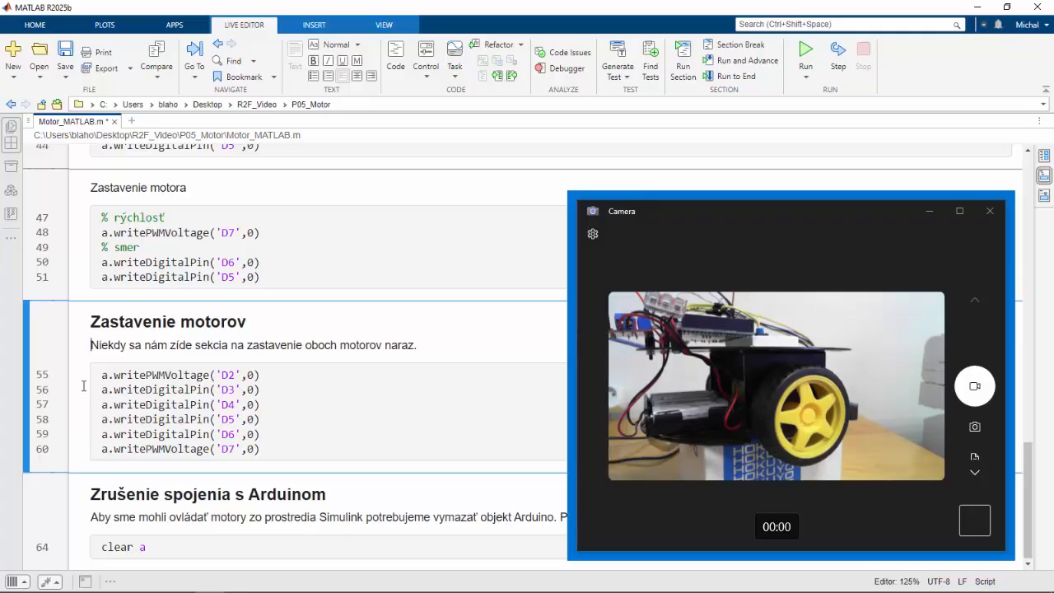
{"action": "left_click", "coordinate": [26, 505]}
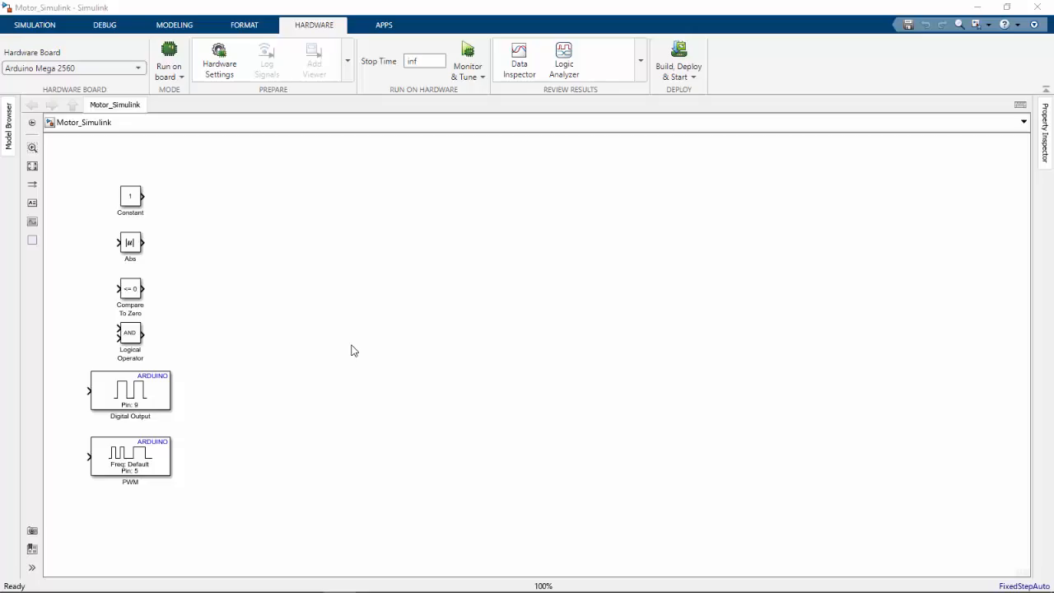
Step: In the Simulink model Motor_Simulink, place the Constant block in the upper free area and rename it M1
{"action": "left_click", "coordinate": [131, 200]}
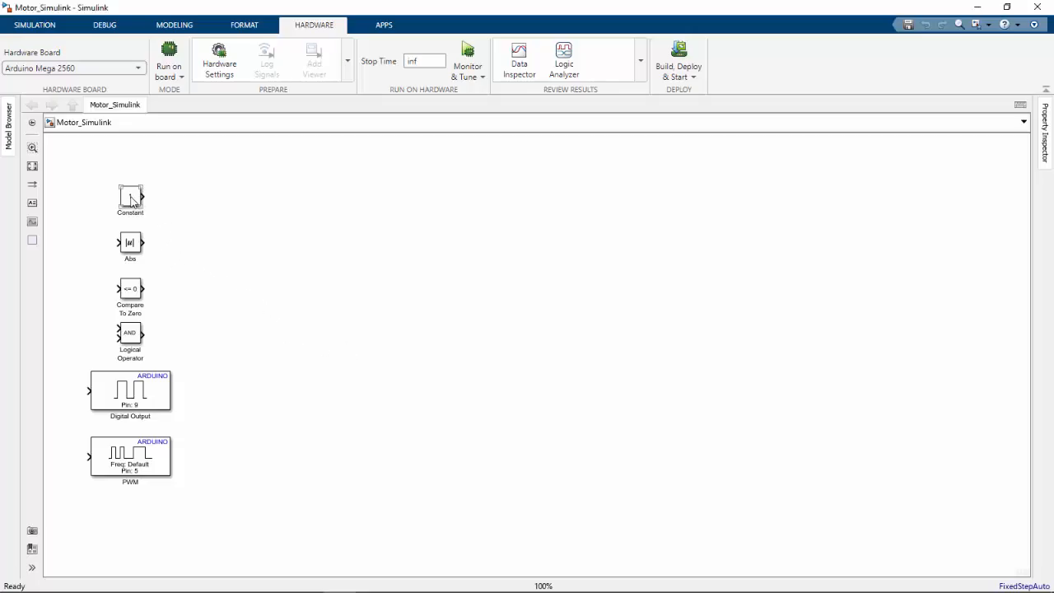
{"action": "left_click_drag", "start_coordinate": [131, 200], "coordinate": [310, 182]}
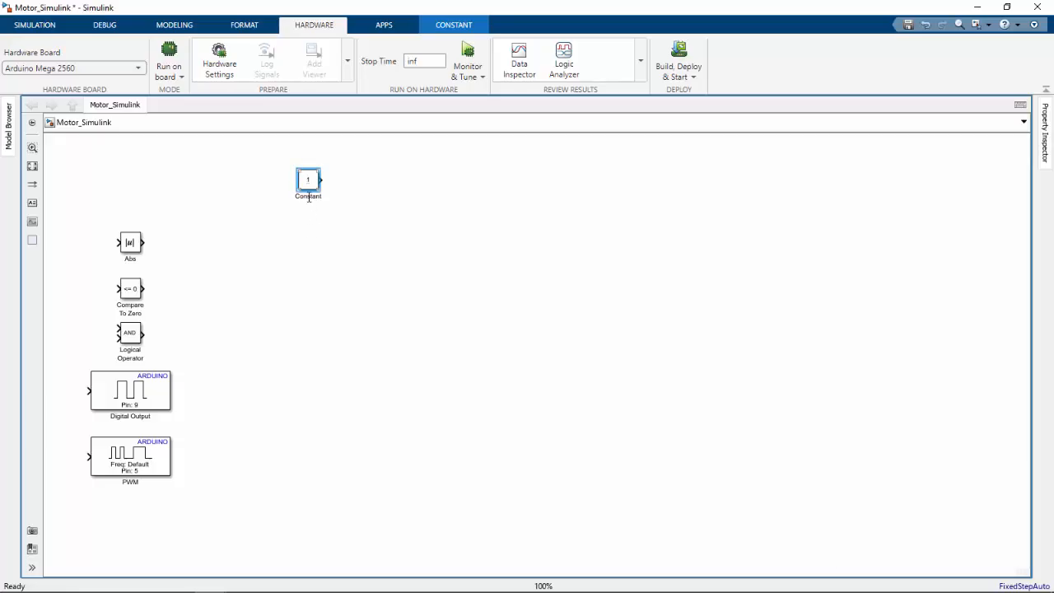
{"action": "double_click", "coordinate": [309, 196]}
{"action": "type", "text": "M1"}
{"action": "left_click", "coordinate": [312, 233]}
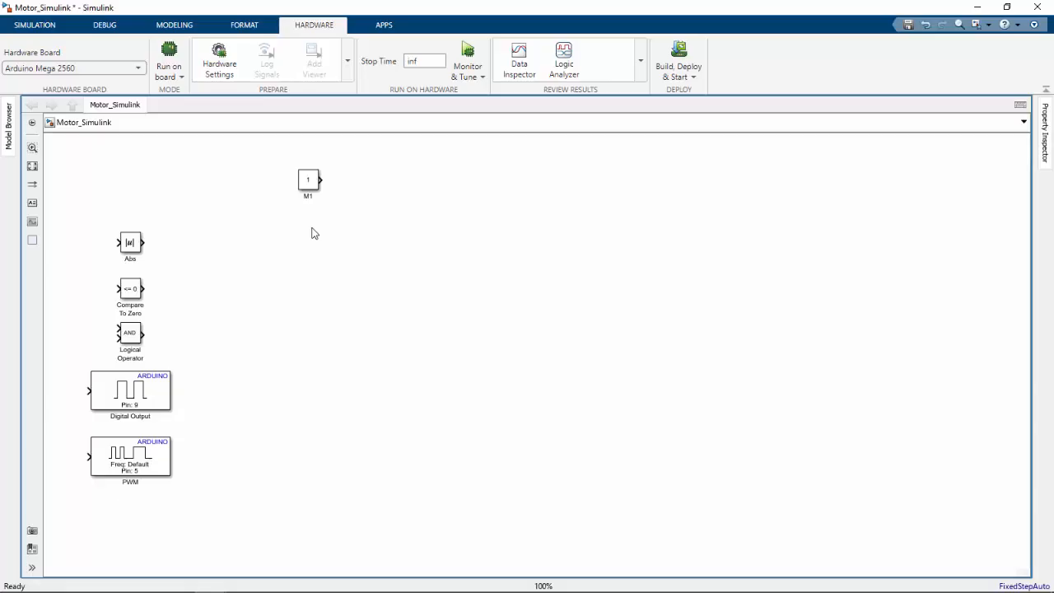
Step: Place the PWM block to the right of M1 and set its pin number to 2
{"action": "left_click_drag", "start_coordinate": [147, 459], "coordinate": [508, 185]}
{"action": "double_click", "coordinate": [501, 187]}
{"action": "type", "text": "2"}
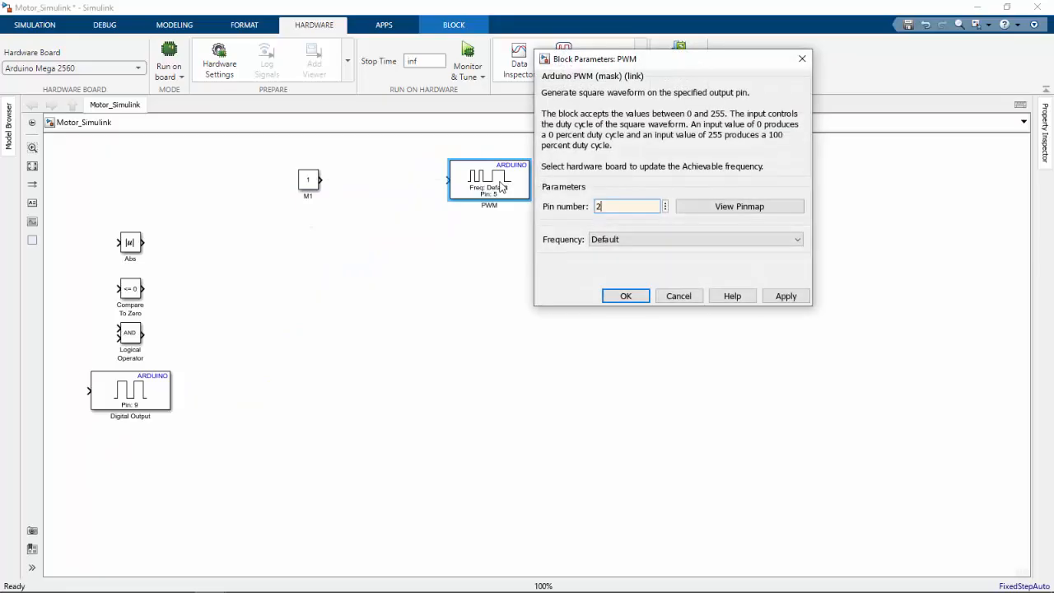
{"action": "key", "text": "Return"}
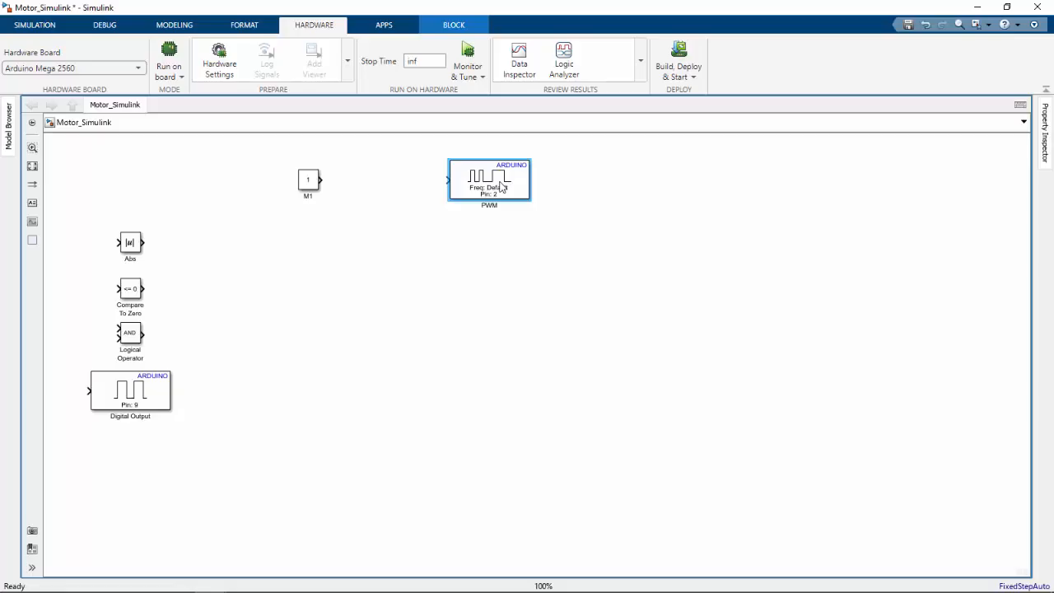
Step: Place the Abs block between M1 and PWM and connect the three blocks in series
{"action": "left_click_drag", "start_coordinate": [131, 245], "coordinate": [391, 180]}
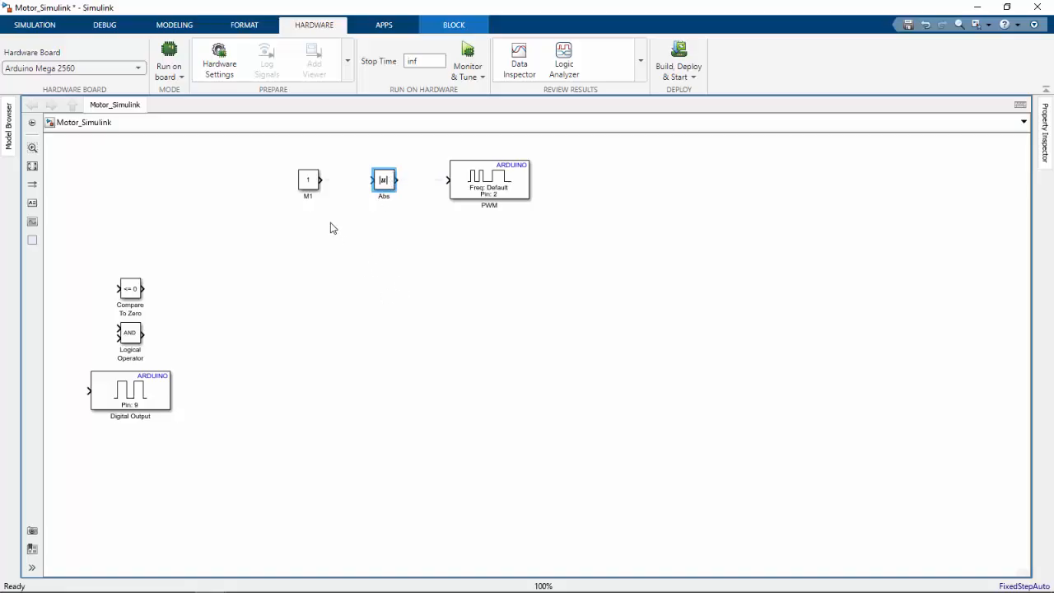
{"action": "left_click", "coordinate": [321, 179]}
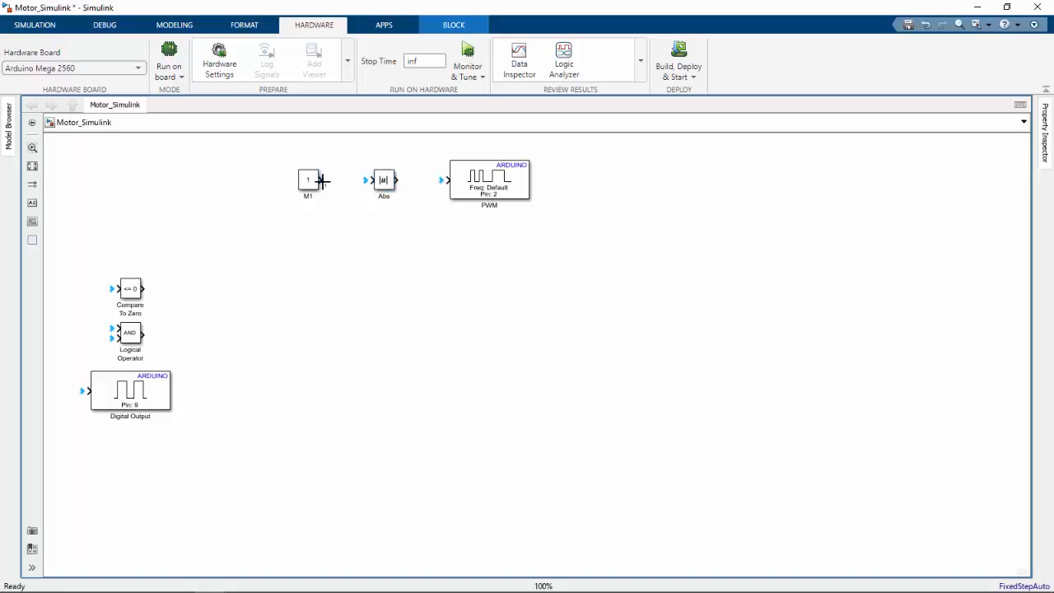
{"action": "left_click", "coordinate": [372, 180]}
{"action": "left_click_drag", "start_coordinate": [397, 180], "coordinate": [447, 180]}
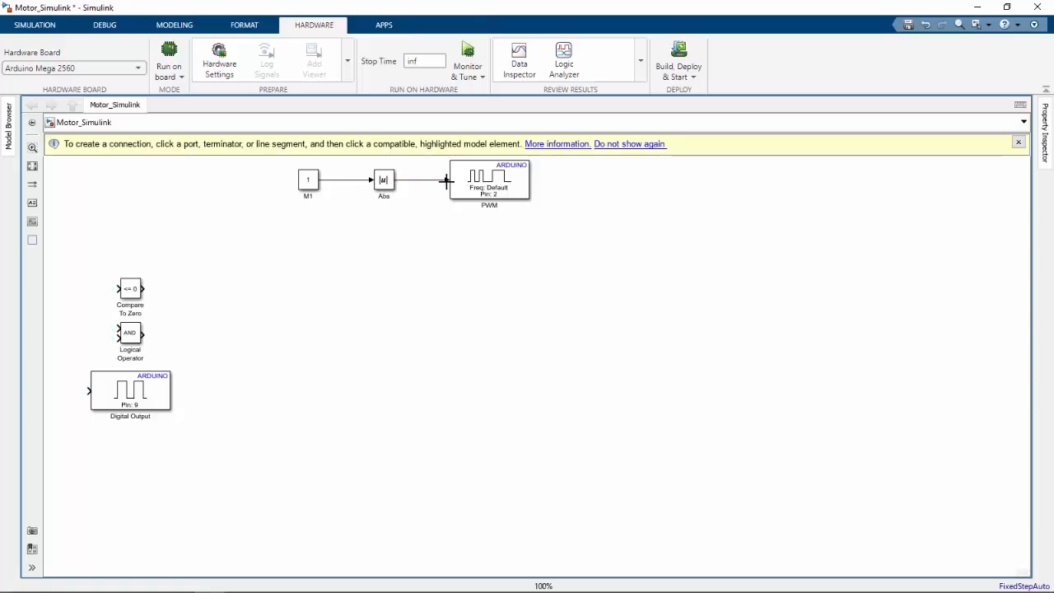
{"action": "left_click", "coordinate": [1019, 143]}
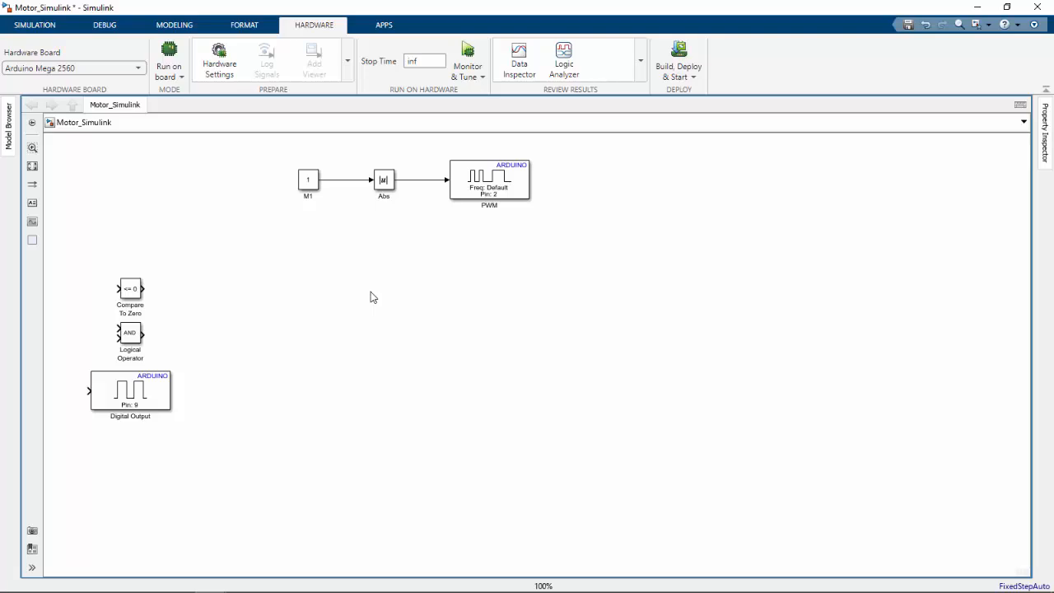
Step: Place two Digital Output blocks below the PWM block and set their pin numbers to 3 and 4
{"action": "left_click_drag", "start_coordinate": [149, 403], "coordinate": [497, 307]}
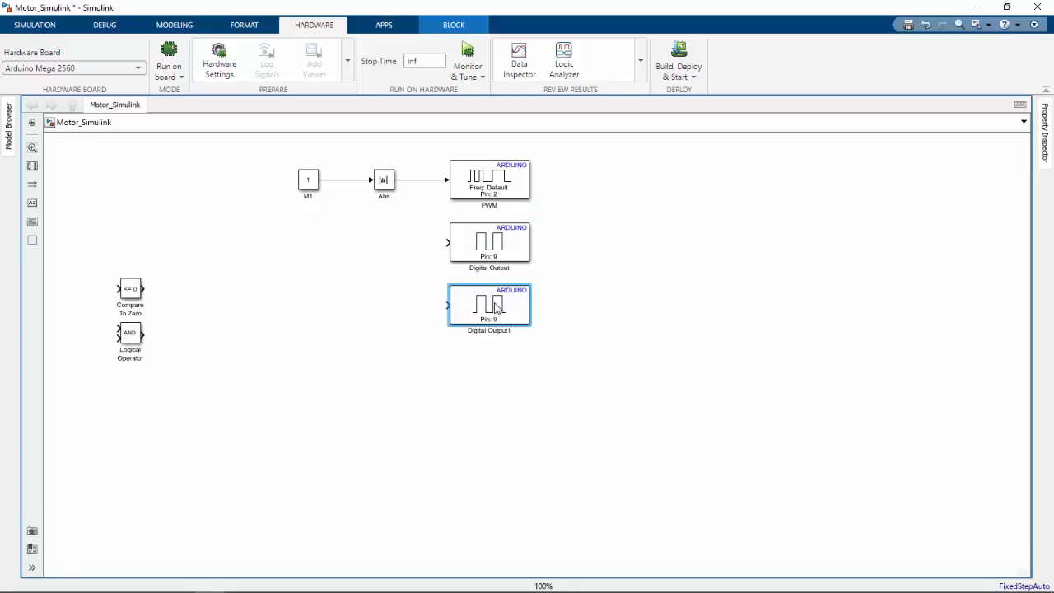
{"action": "double_click", "coordinate": [496, 254]}
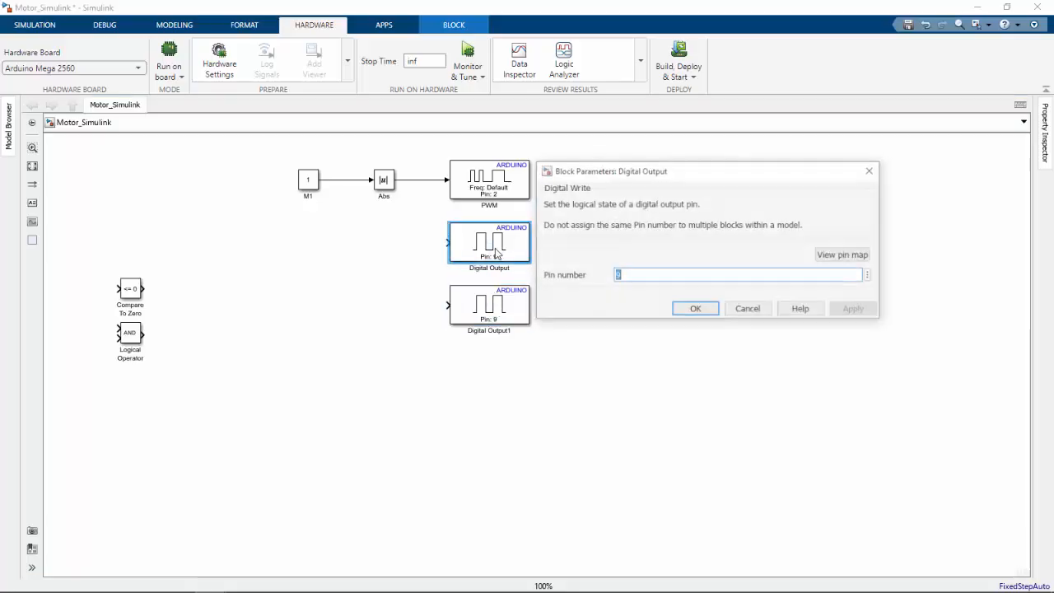
{"action": "type", "text": "3"}
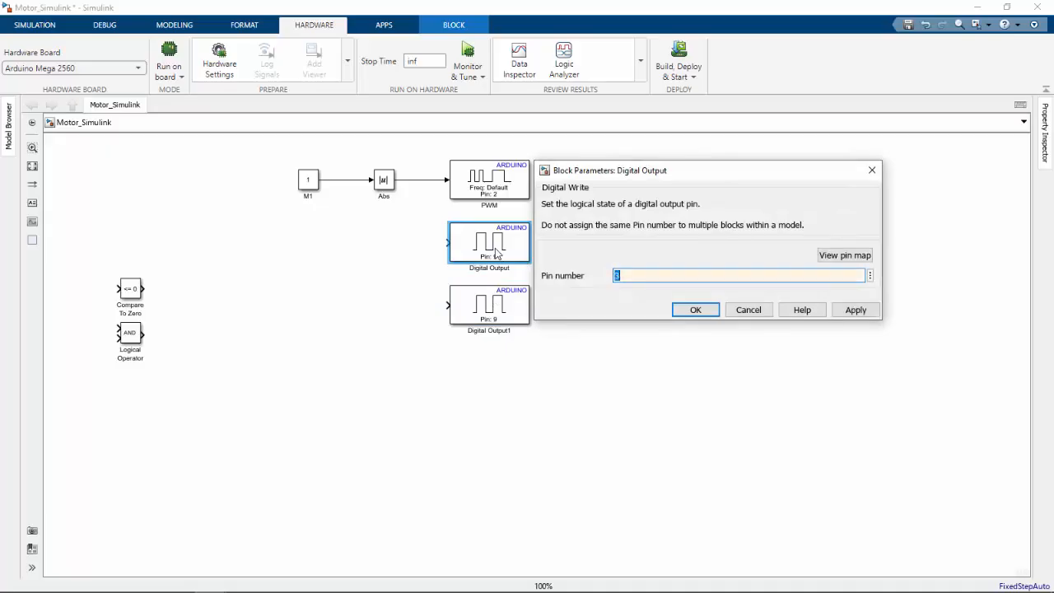
{"action": "key", "text": "Return"}
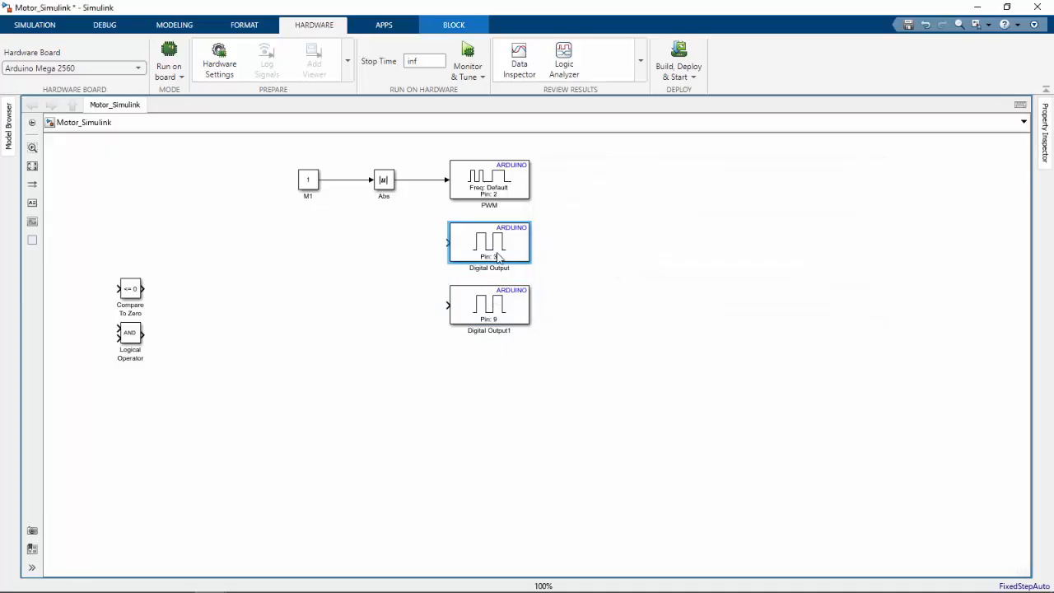
{"action": "left_click", "coordinate": [492, 305]}
{"action": "double_click", "coordinate": [492, 305]}
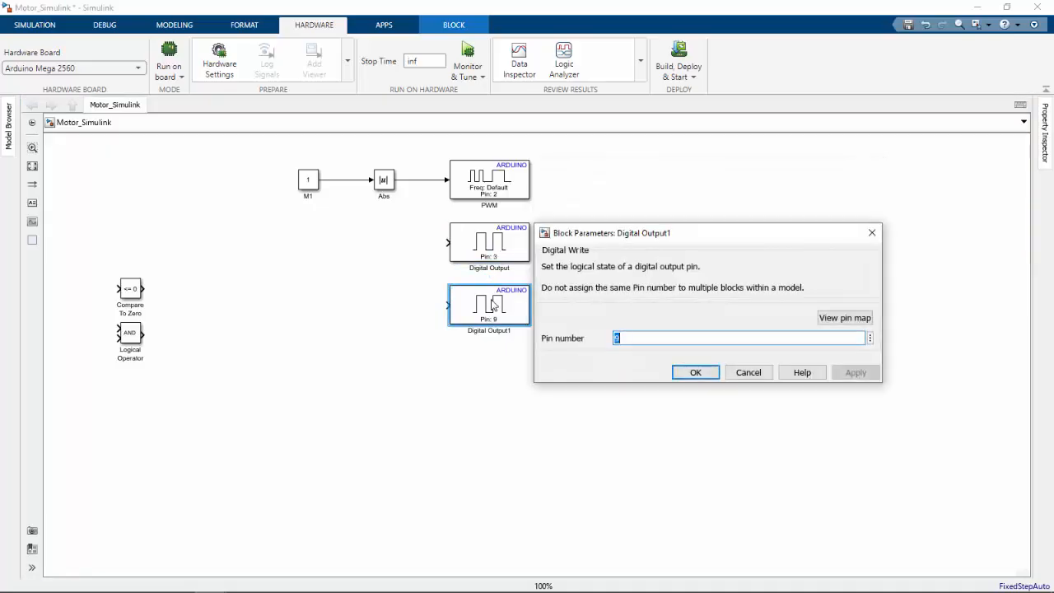
{"action": "type", "text": "4"}
{"action": "key", "text": "Return"}
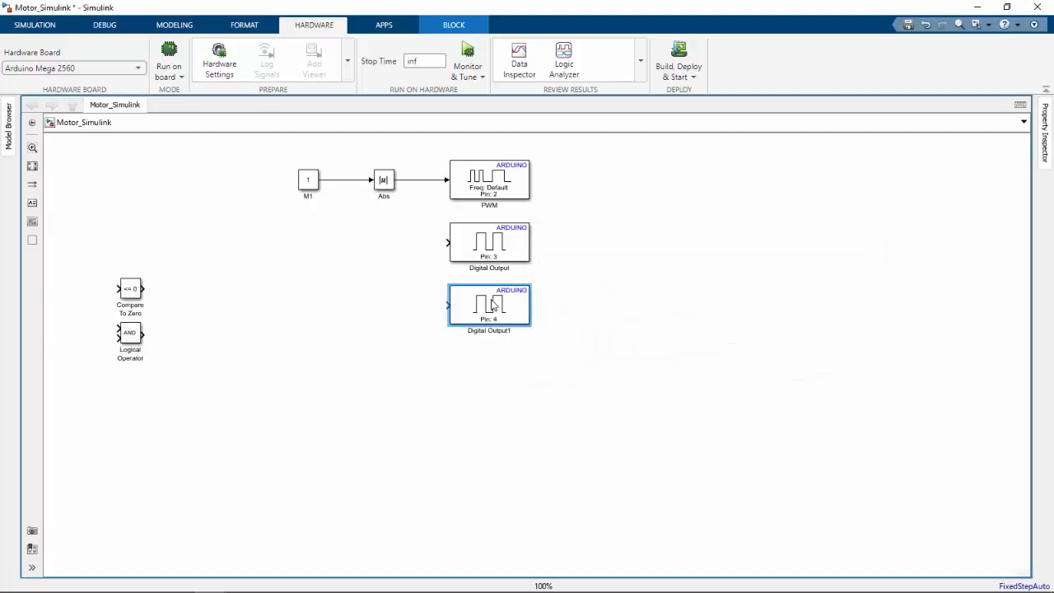
{"action": "left_click", "coordinate": [409, 351]}
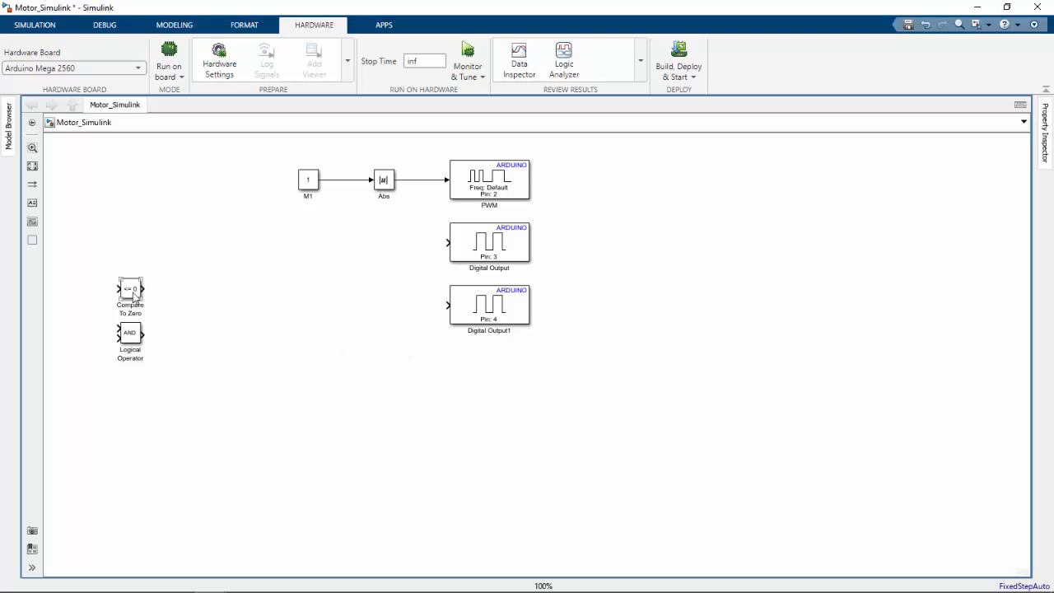
Step: Place the Compare To Zero block with operator > and wire it from the M1 signal to the pin 3 Digital Output
{"action": "left_click_drag", "start_coordinate": [133, 295], "coordinate": [387, 240]}
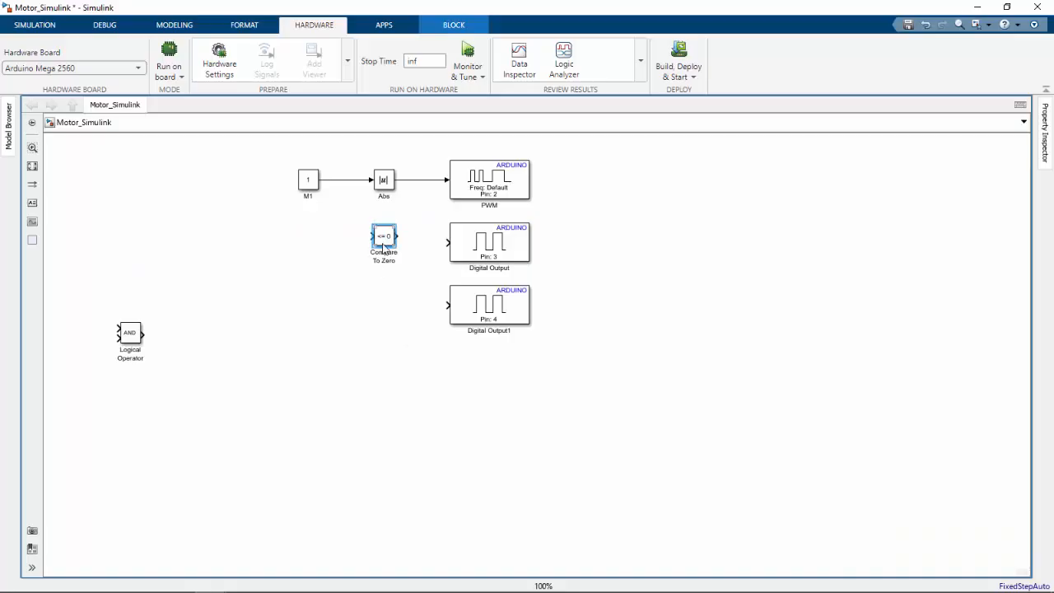
{"action": "double_click", "coordinate": [384, 242]}
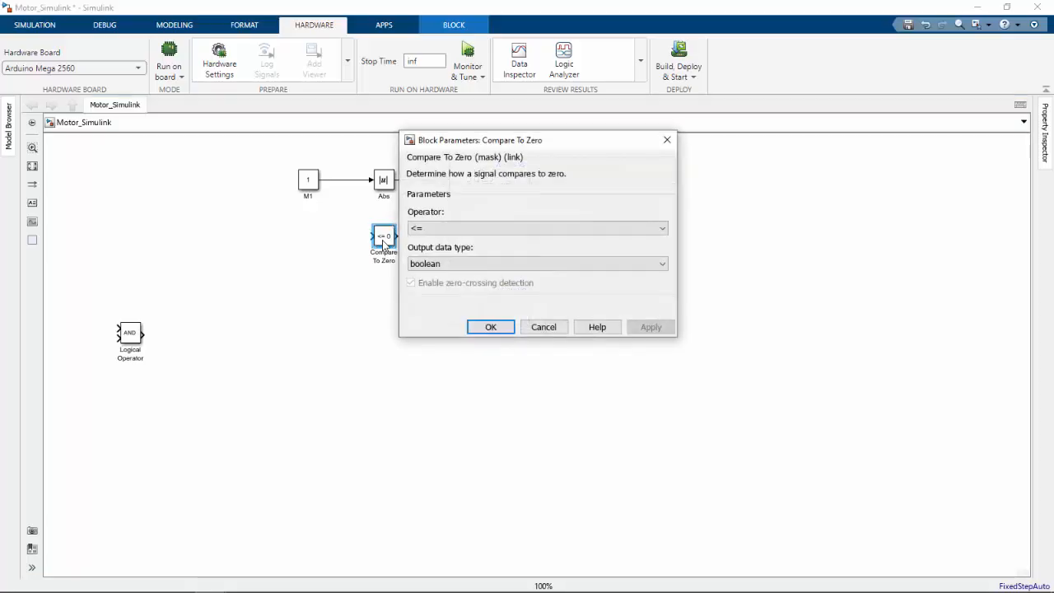
{"action": "left_click", "coordinate": [439, 228]}
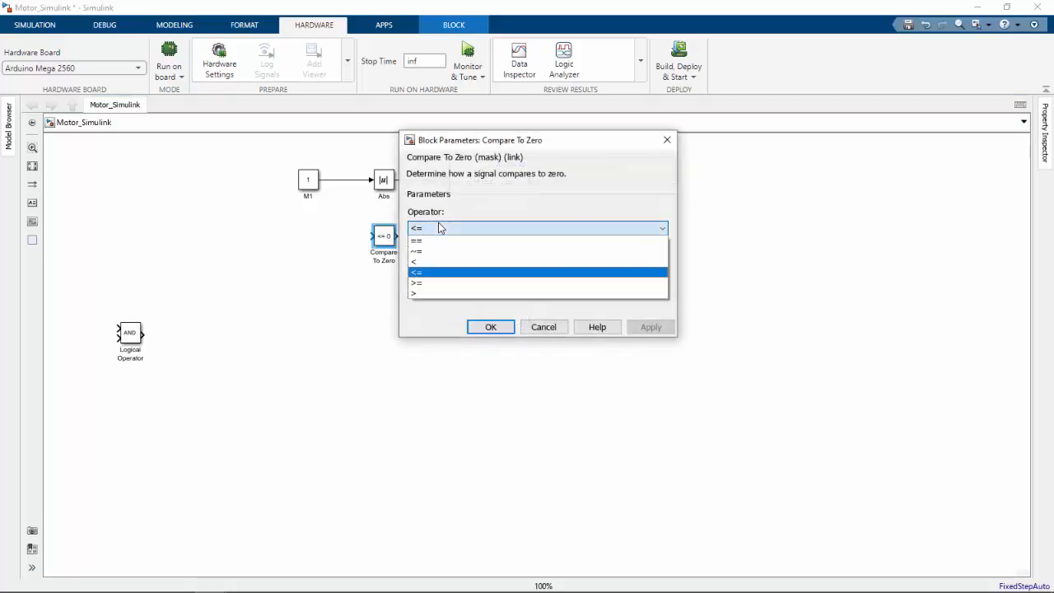
{"action": "left_click", "coordinate": [434, 290]}
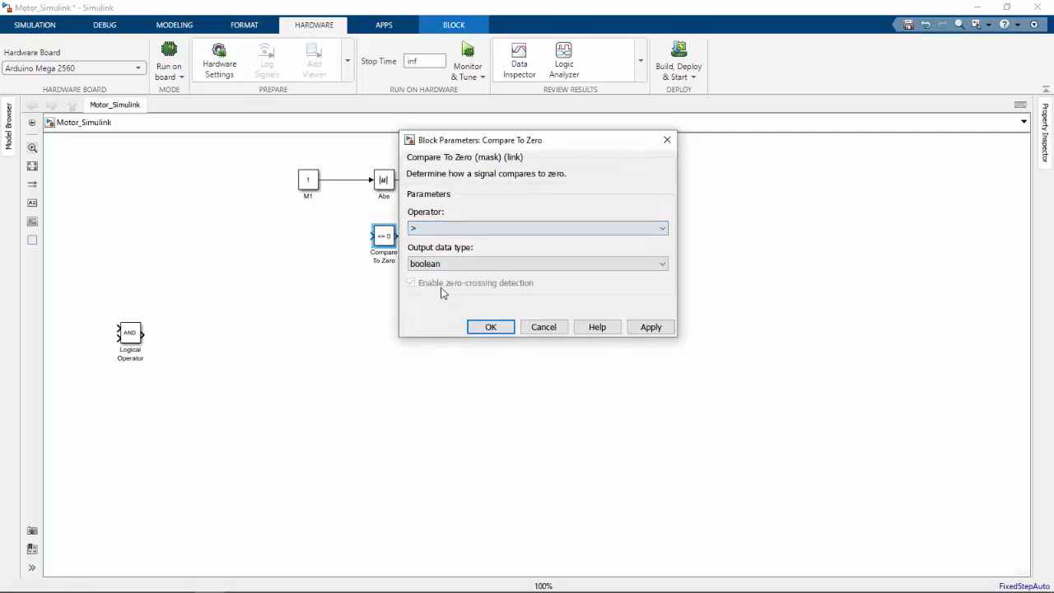
{"action": "left_click", "coordinate": [641, 327]}
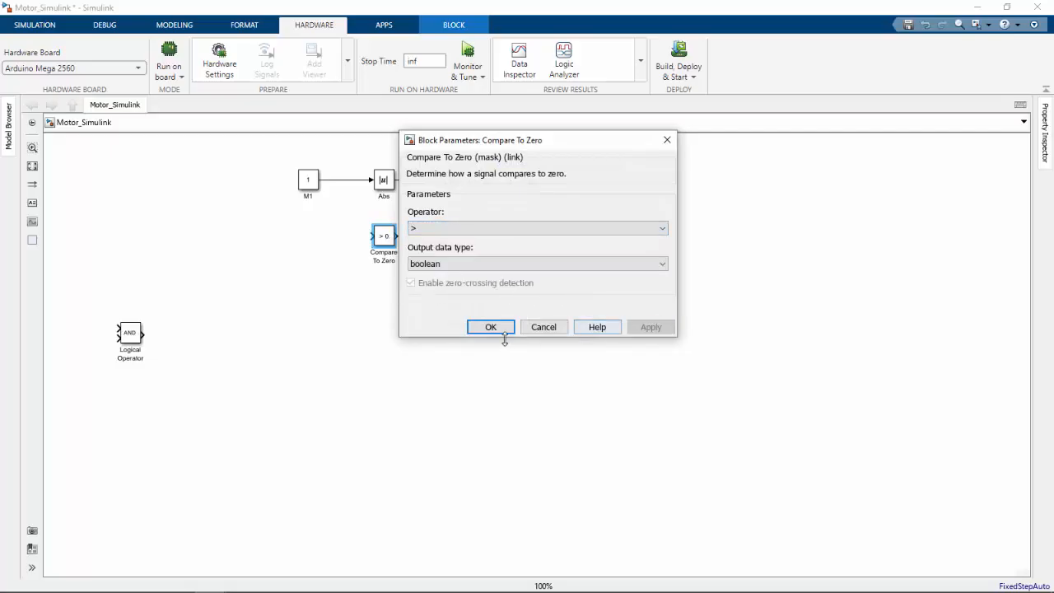
{"action": "left_click", "coordinate": [495, 331]}
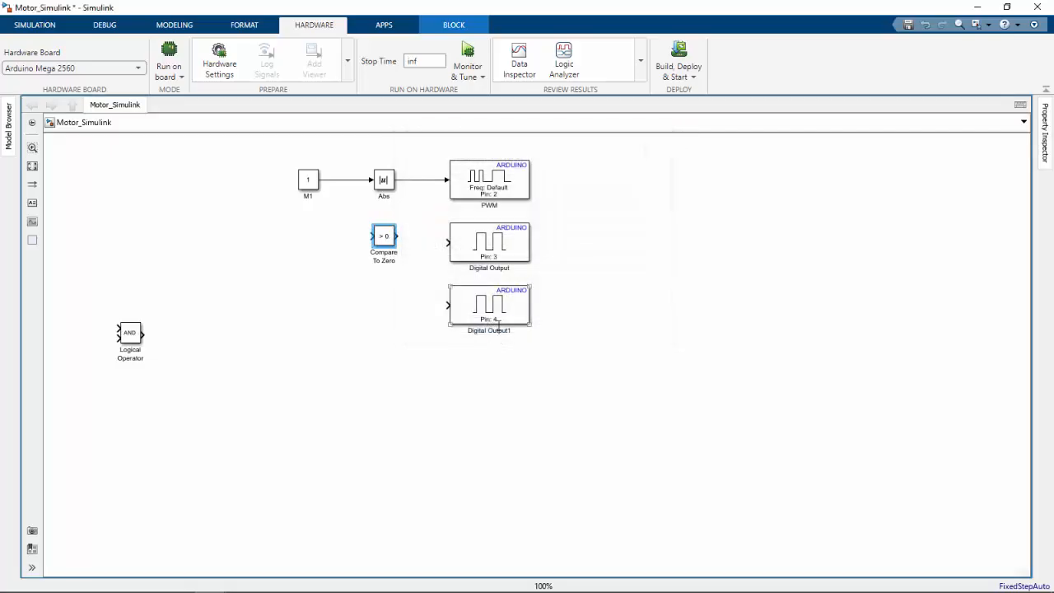
{"action": "mouse_move", "coordinate": [386, 244]}
{"action": "left_mouse_down"}
{"action": "mouse_move", "coordinate": [366, 250]}
{"action": "mouse_move", "coordinate": [331, 179]}
{"action": "left_mouse_up"}
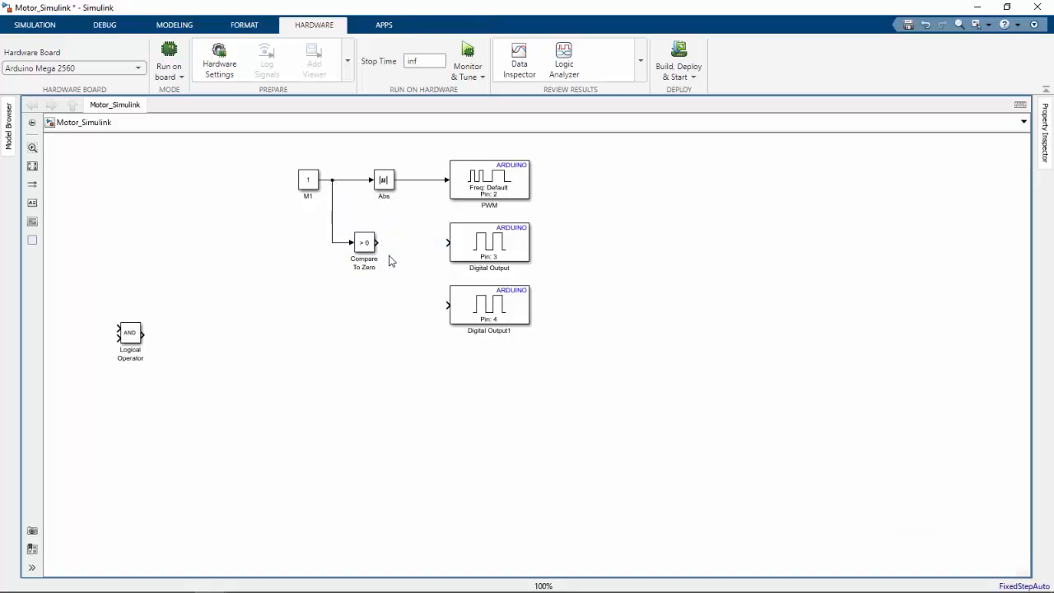
{"action": "left_click_drag", "start_coordinate": [376, 242], "coordinate": [449, 242]}
Step: Set the Logical Operator block's operator to NOT
{"action": "double_click", "coordinate": [132, 338]}
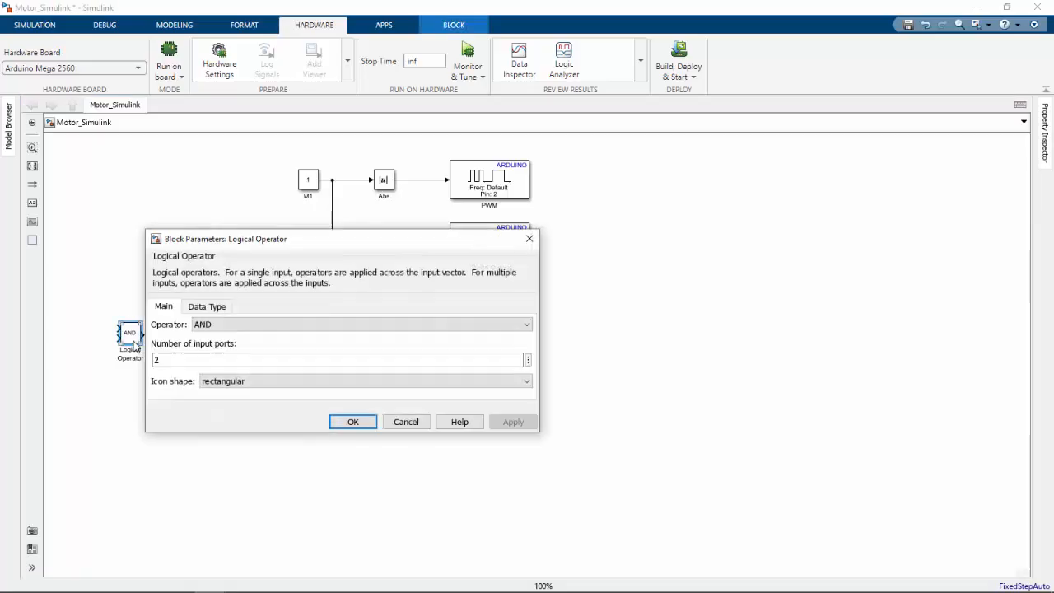
{"action": "left_click", "coordinate": [215, 327]}
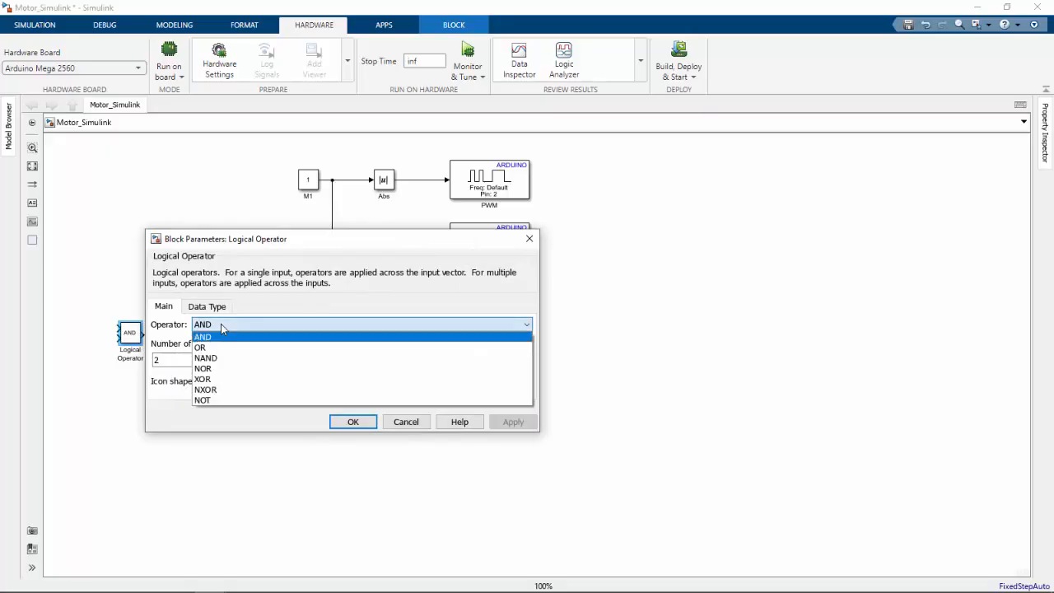
{"action": "left_click", "coordinate": [207, 400]}
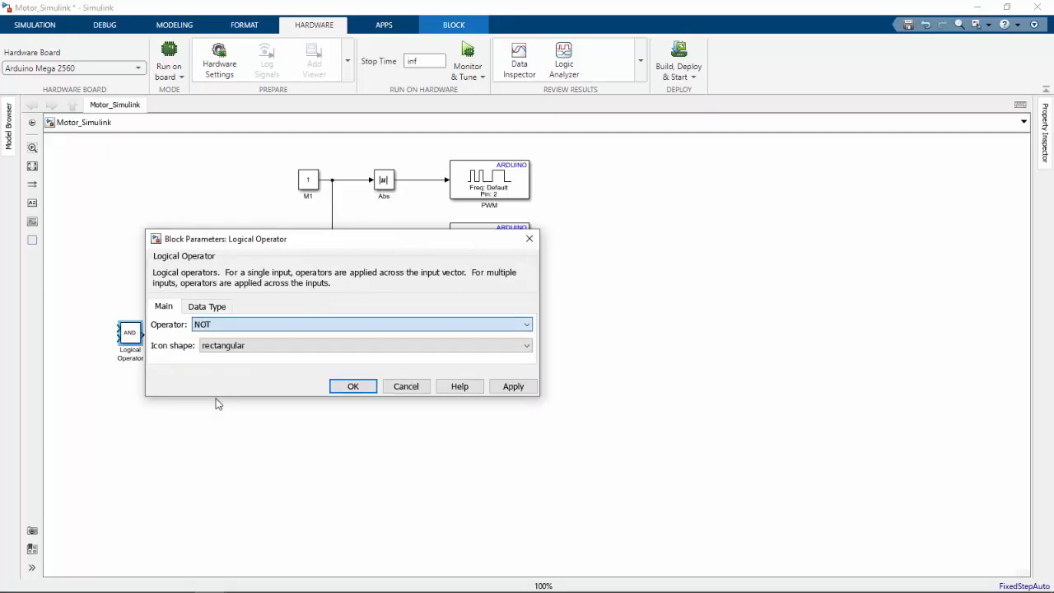
{"action": "left_click", "coordinate": [510, 386]}
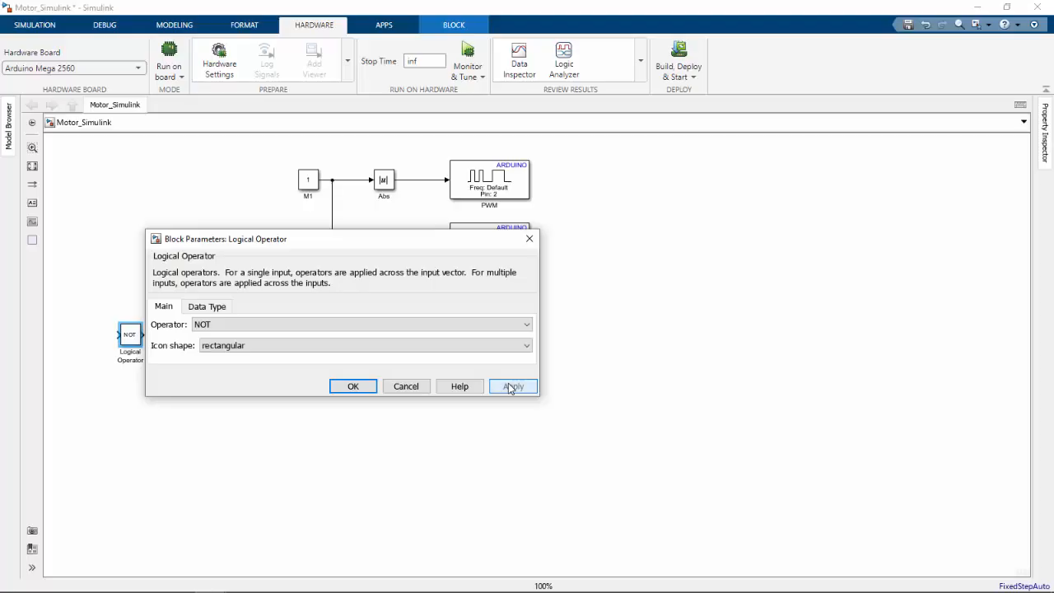
{"action": "left_click", "coordinate": [352, 386]}
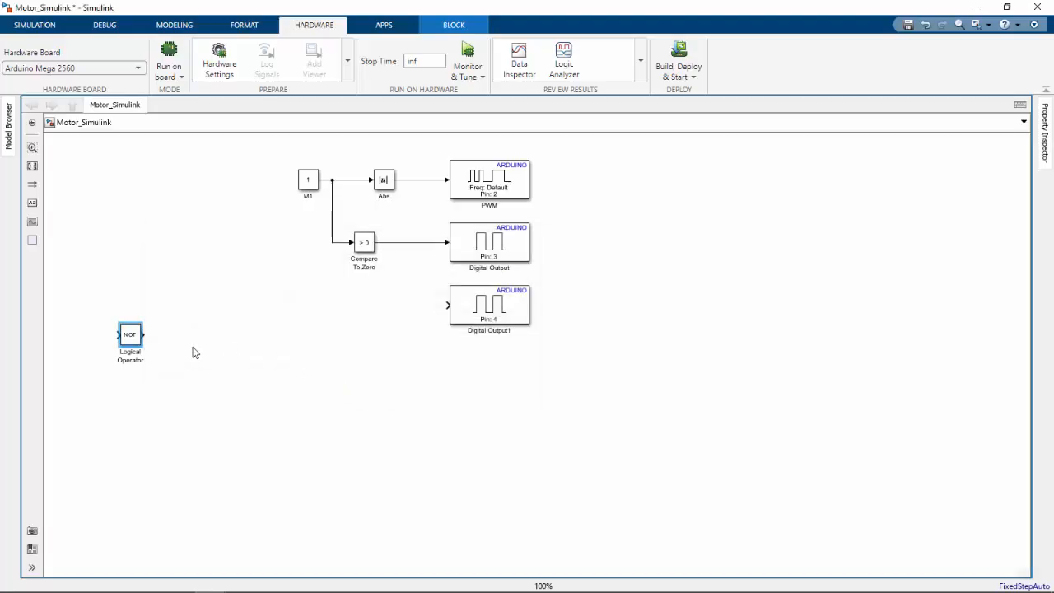
Step: Place the NOT block before the pin 4 Digital Output, connect them, and feed its input from the Compare To Zero output
{"action": "left_click_drag", "start_coordinate": [131, 342], "coordinate": [420, 318]}
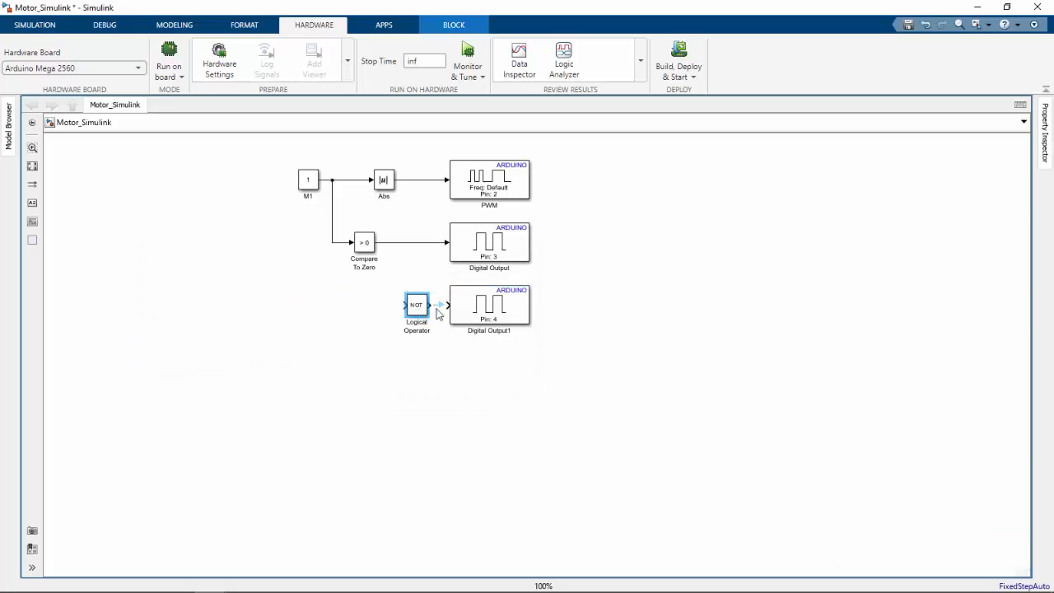
{"action": "left_click", "coordinate": [439, 311]}
{"action": "left_click", "coordinate": [439, 308]}
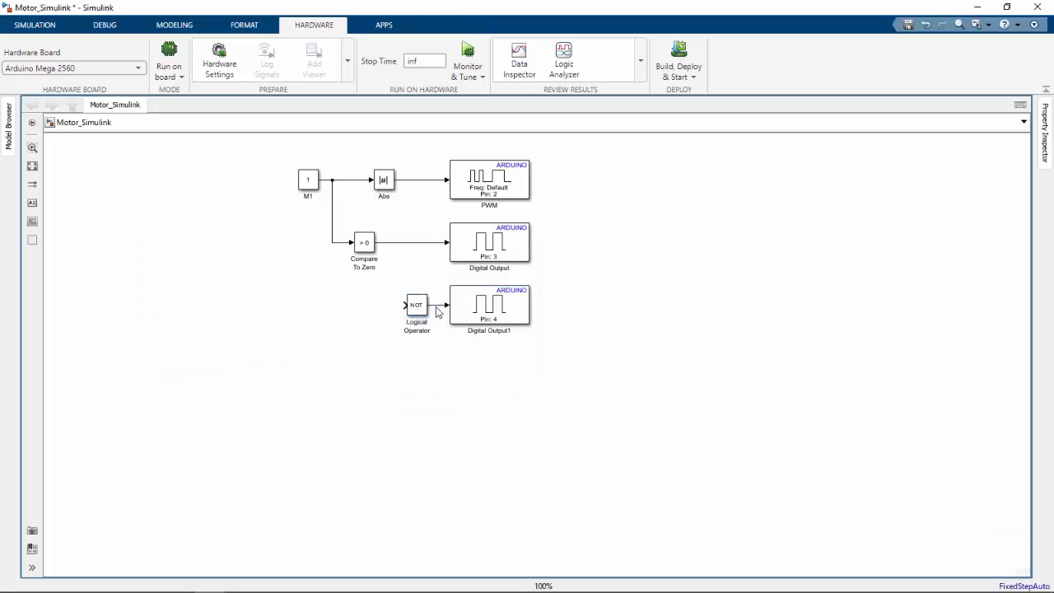
{"action": "left_click_drag", "start_coordinate": [399, 289], "coordinate": [388, 242]}
Step: Move the M1 block slightly farther from the Abs block and duplicate the complete M1 circuit directly below for motor M2
{"action": "left_click", "coordinate": [311, 198]}
{"action": "left_click", "coordinate": [312, 211]}
{"action": "left_click", "coordinate": [313, 183]}
{"action": "left_click_drag", "start_coordinate": [312, 182], "coordinate": [290, 182]}
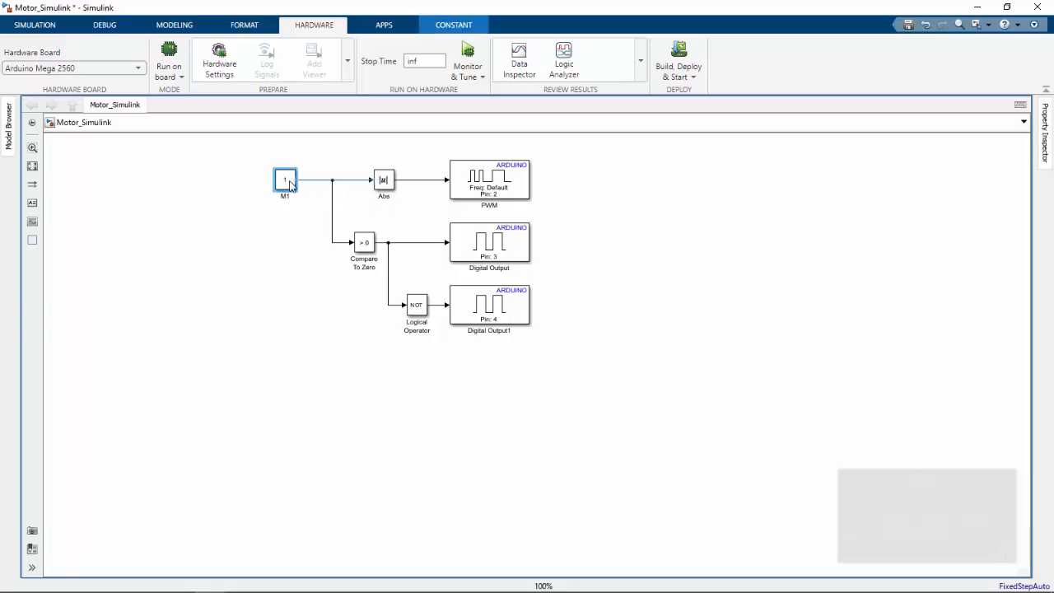
{"action": "left_click", "coordinate": [297, 241]}
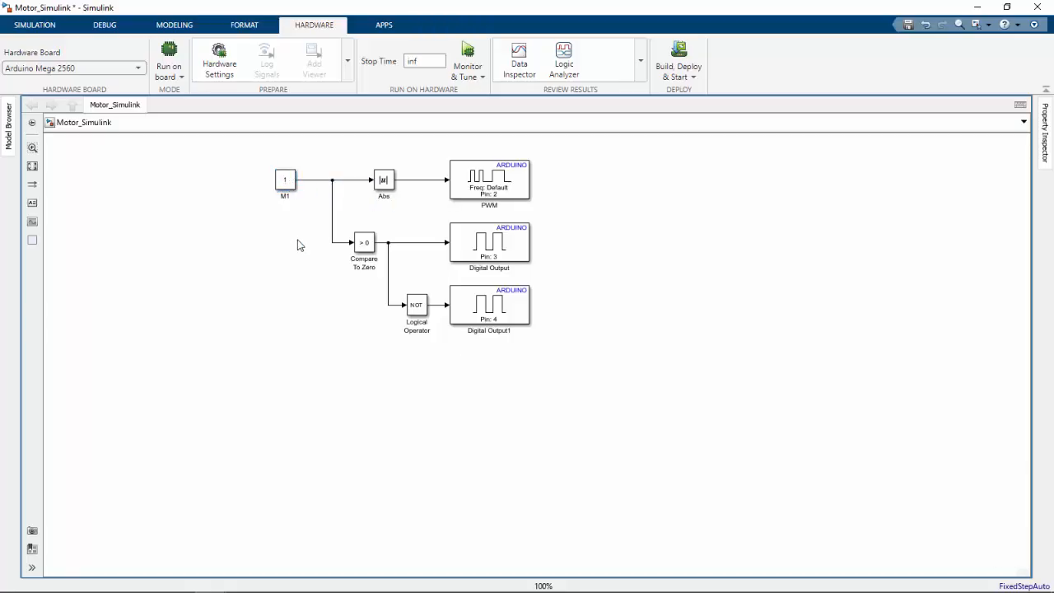
{"action": "left_click_drag", "start_coordinate": [261, 141], "coordinate": [561, 360]}
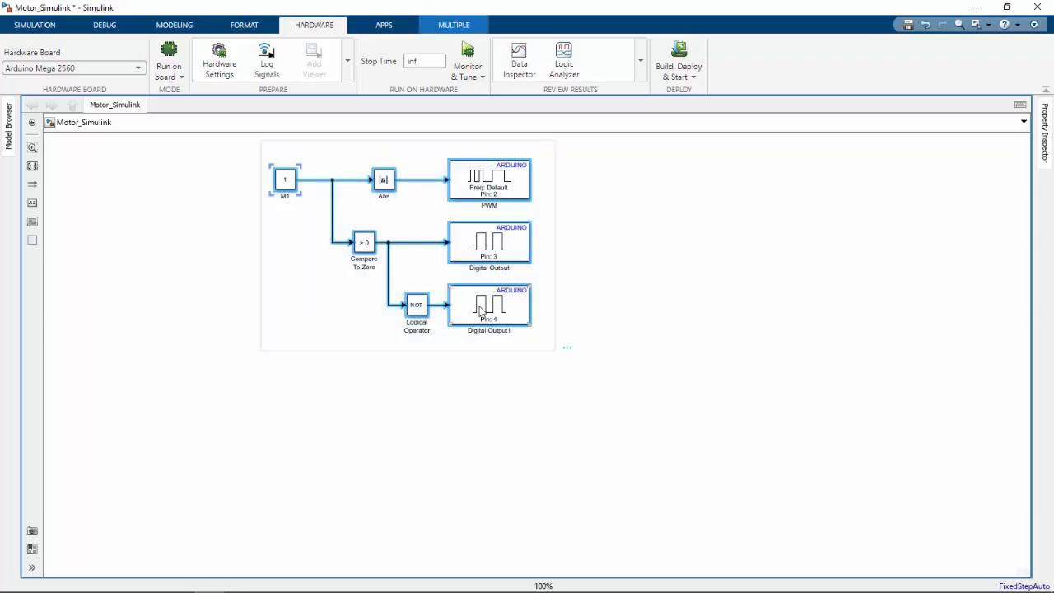
{"action": "left_click_drag", "start_coordinate": [480, 309], "coordinate": [486, 503]}
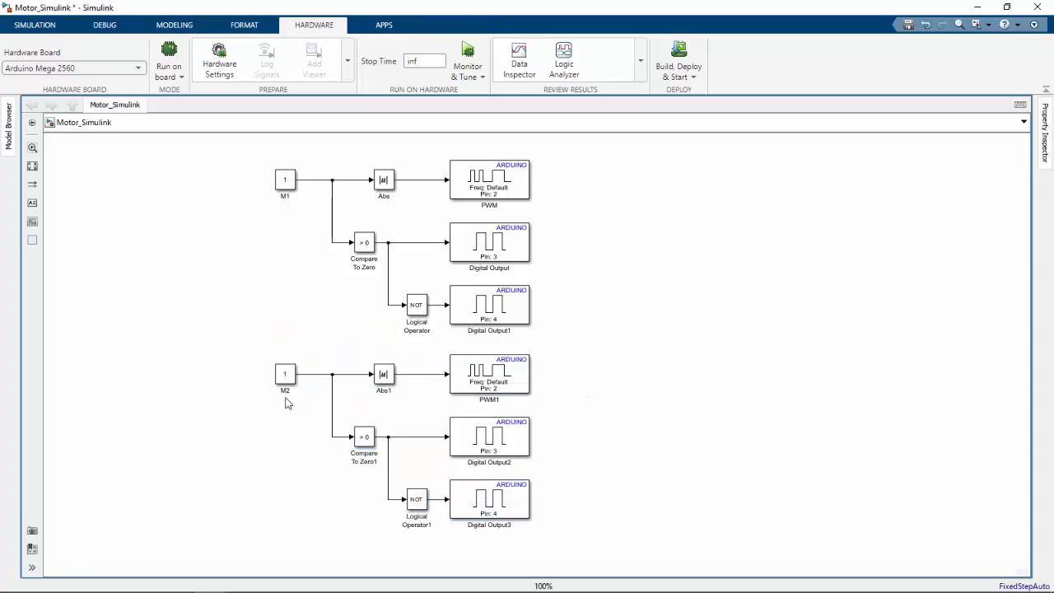
Step: Set the pin number of M2's PWM block to 7
{"action": "left_click", "coordinate": [502, 389]}
{"action": "double_click", "coordinate": [504, 389]}
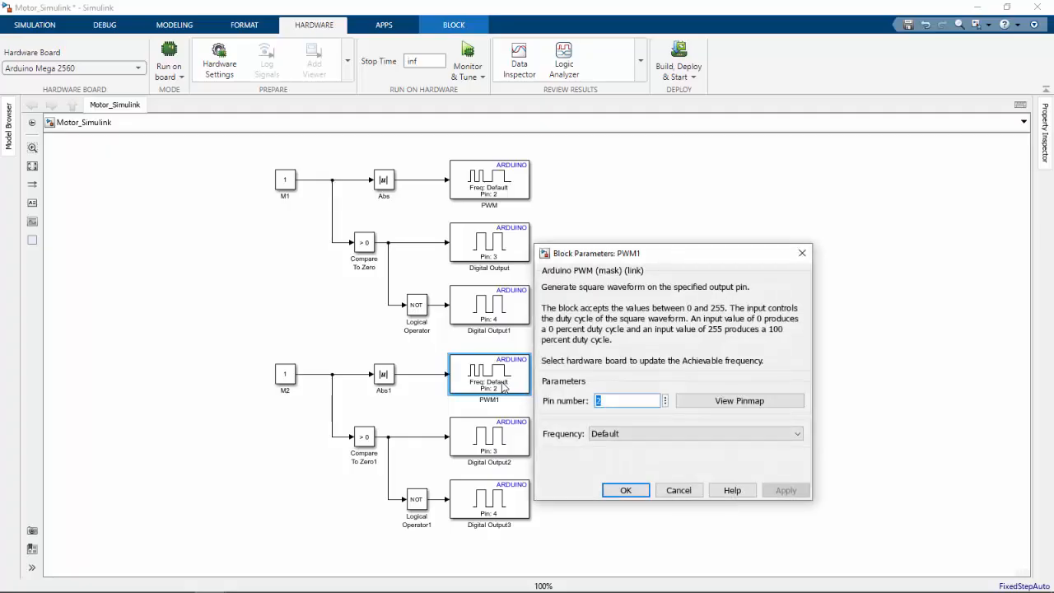
{"action": "type", "text": "7"}
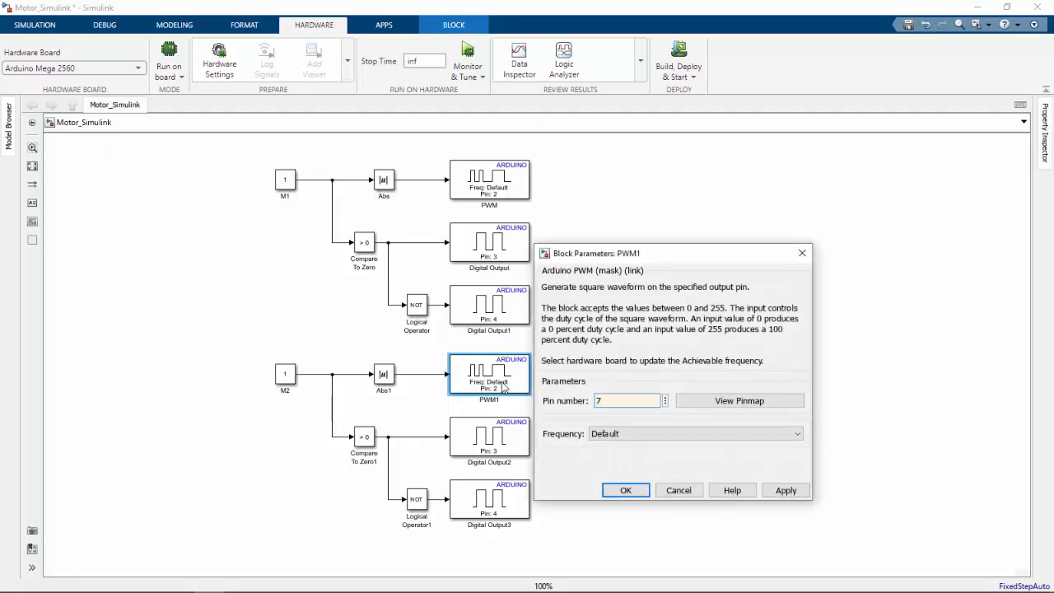
{"action": "left_click", "coordinate": [786, 491]}
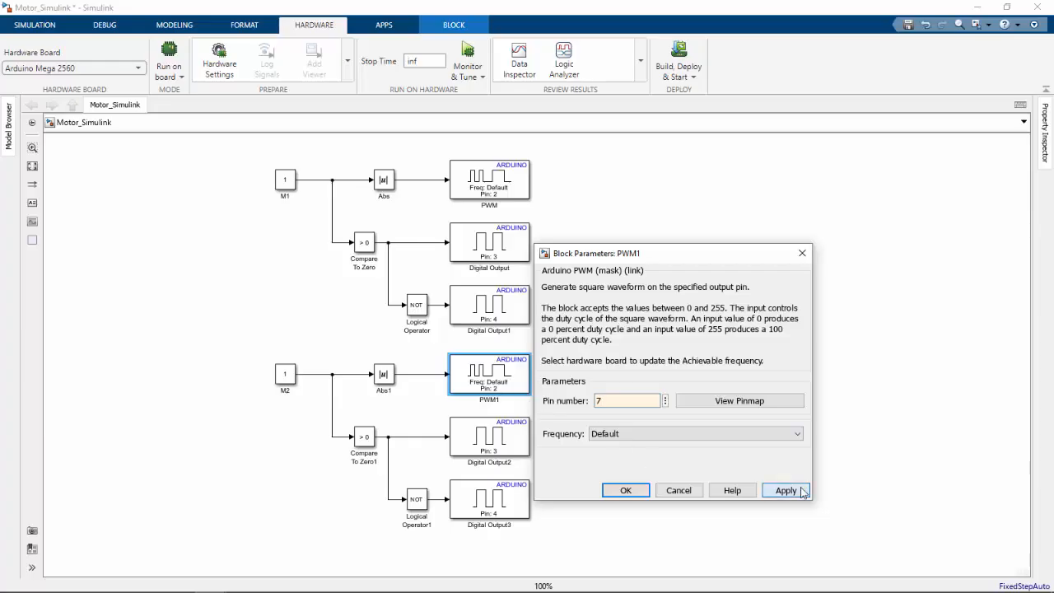
{"action": "left_click", "coordinate": [626, 491]}
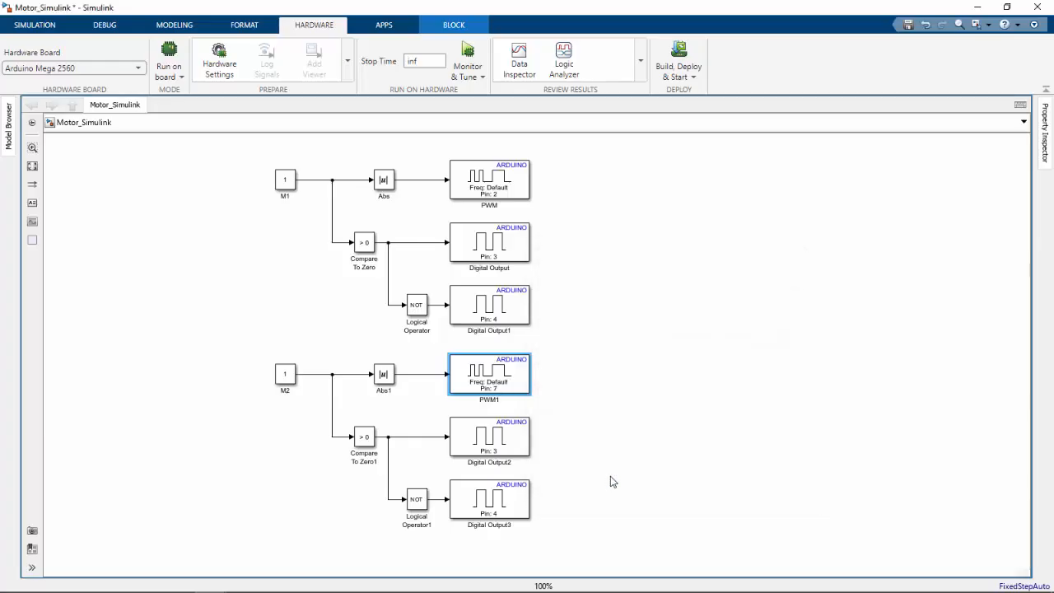
Step: Set M2's Digital Output pin numbers to 5 for the direct comparison branch and 6 for the NOT branch
{"action": "double_click", "coordinate": [502, 437]}
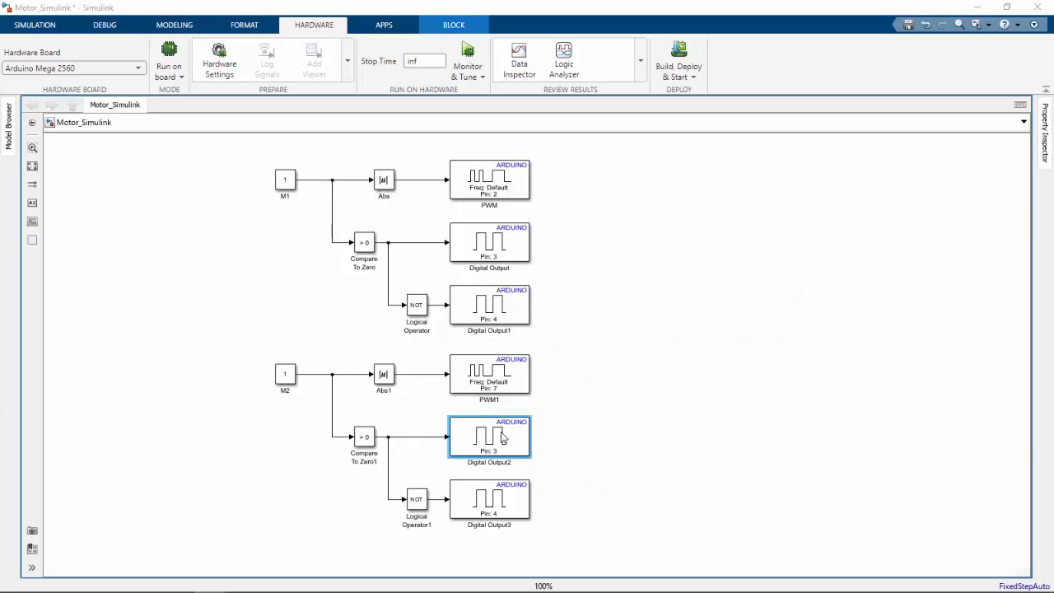
{"action": "type", "text": "5"}
{"action": "key", "text": "Return"}
{"action": "double_click", "coordinate": [504, 499]}
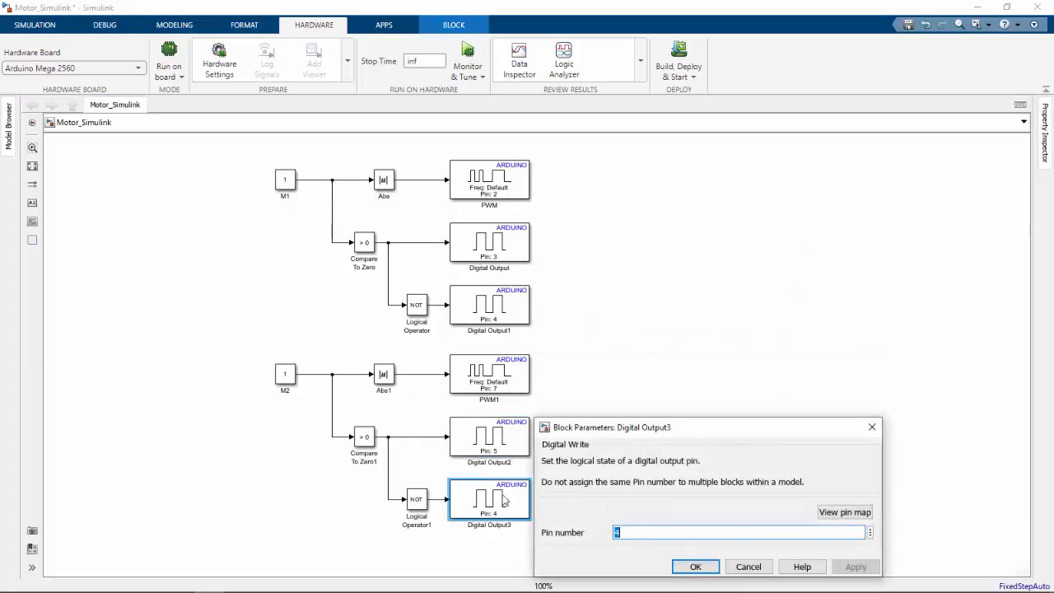
{"action": "type", "text": "6"}
{"action": "key", "text": "Return"}
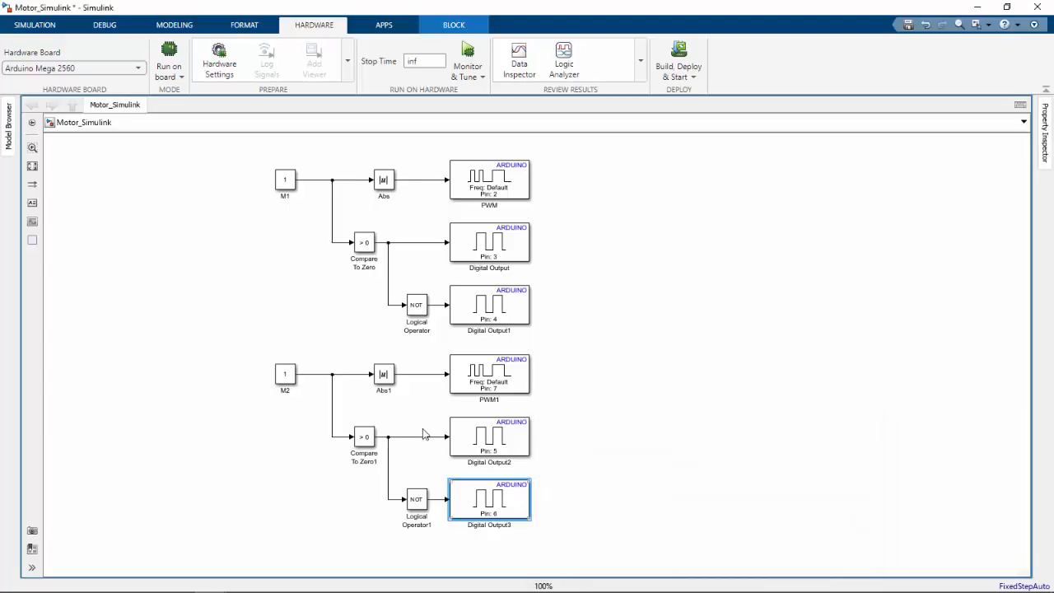
Step: Set the constant values of both M1 and M2 to 0
{"action": "double_click", "coordinate": [284, 180]}
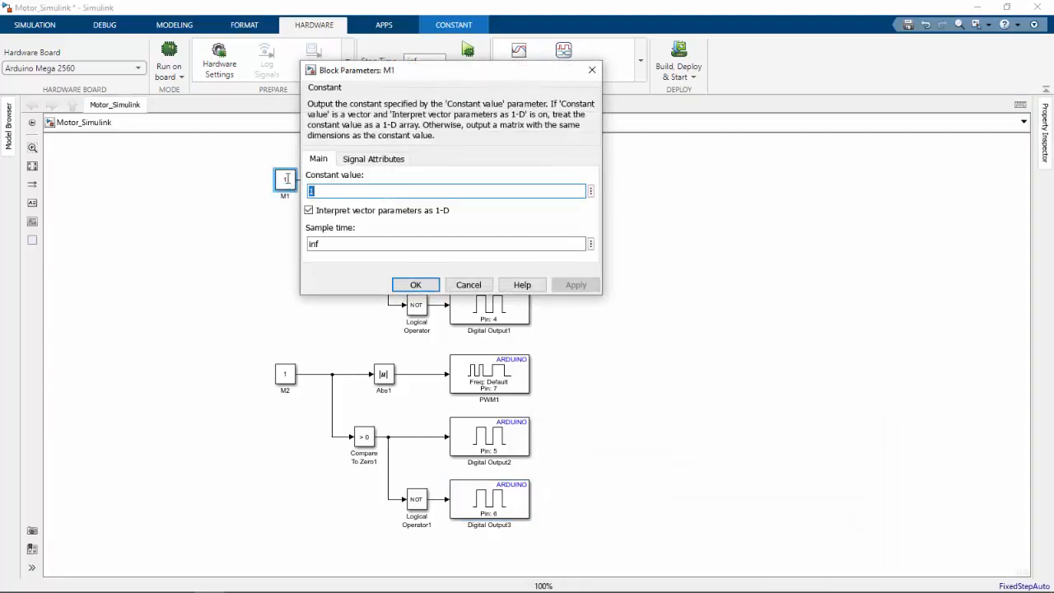
{"action": "type", "text": "0"}
{"action": "key", "text": "Return"}
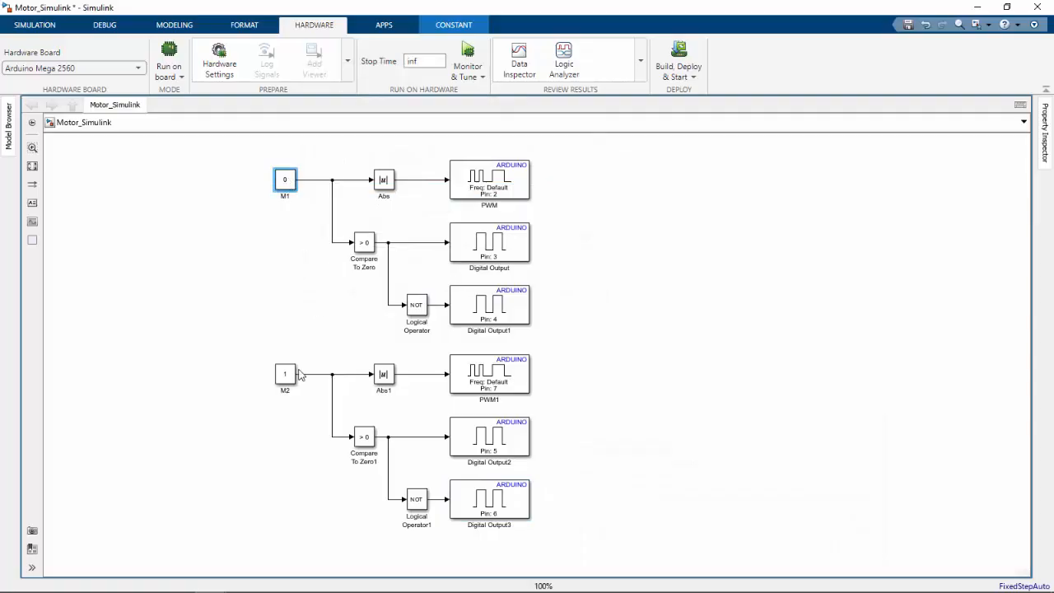
{"action": "double_click", "coordinate": [291, 376]}
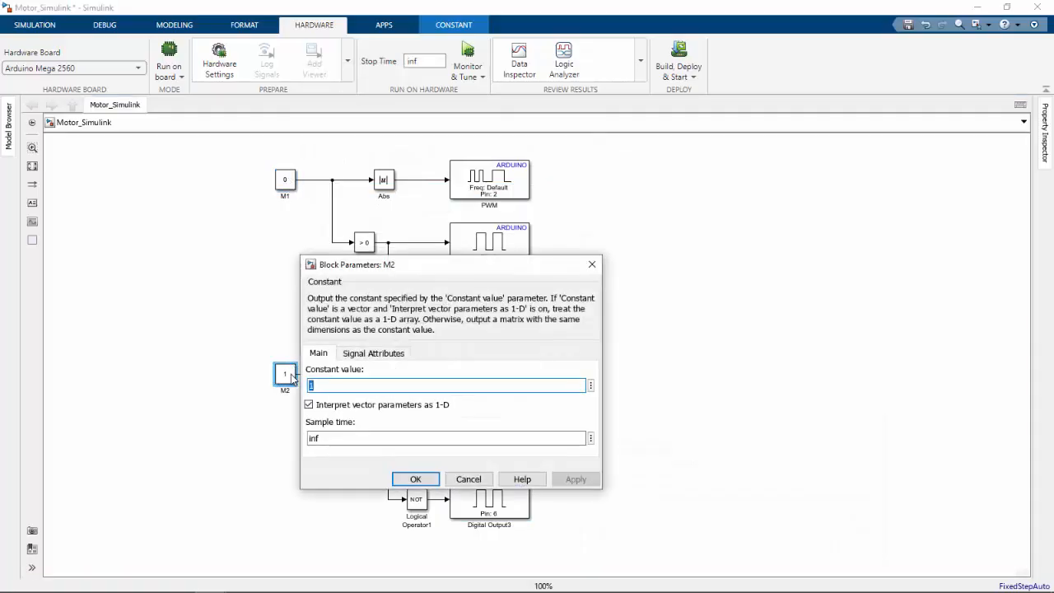
{"action": "type", "text": "0"}
{"action": "key", "text": "Return"}
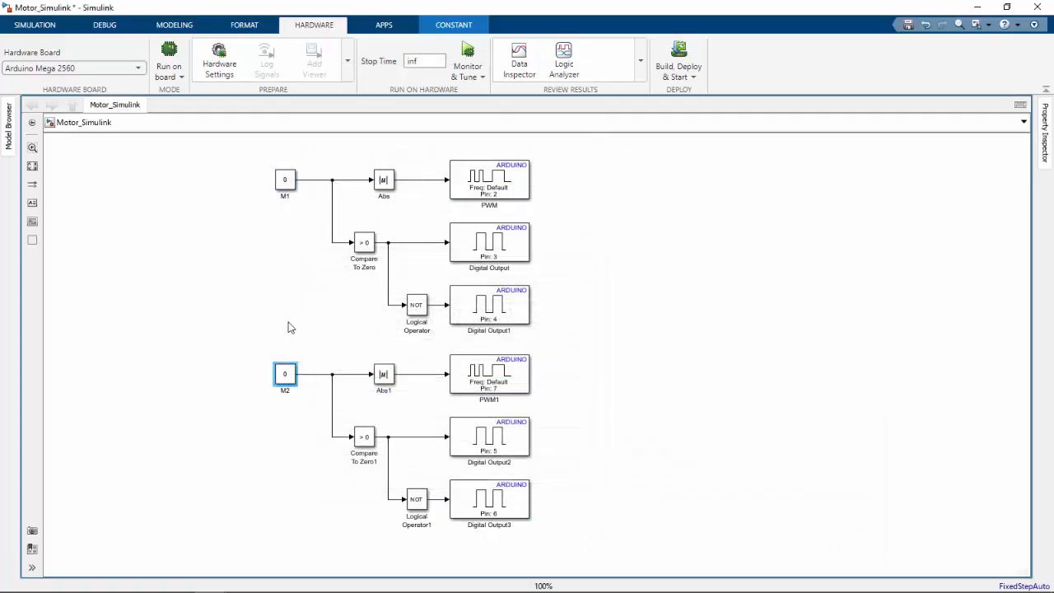
Step: Start running the model on the Arduino board with Monitor & Tune
{"action": "left_click_drag", "start_coordinate": [289, 327], "coordinate": [168, 333]}
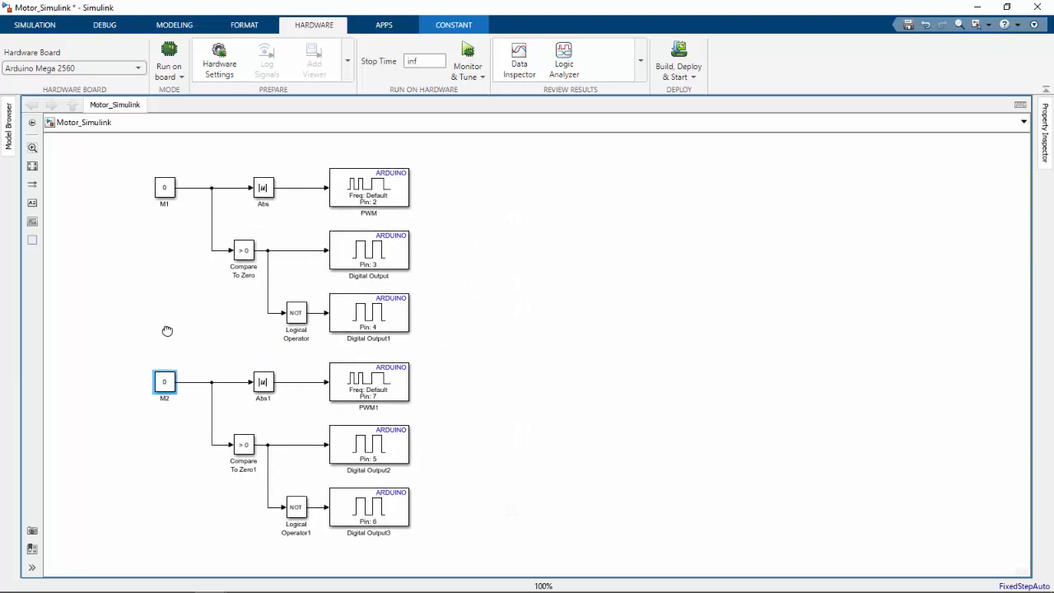
{"action": "left_click", "coordinate": [169, 330]}
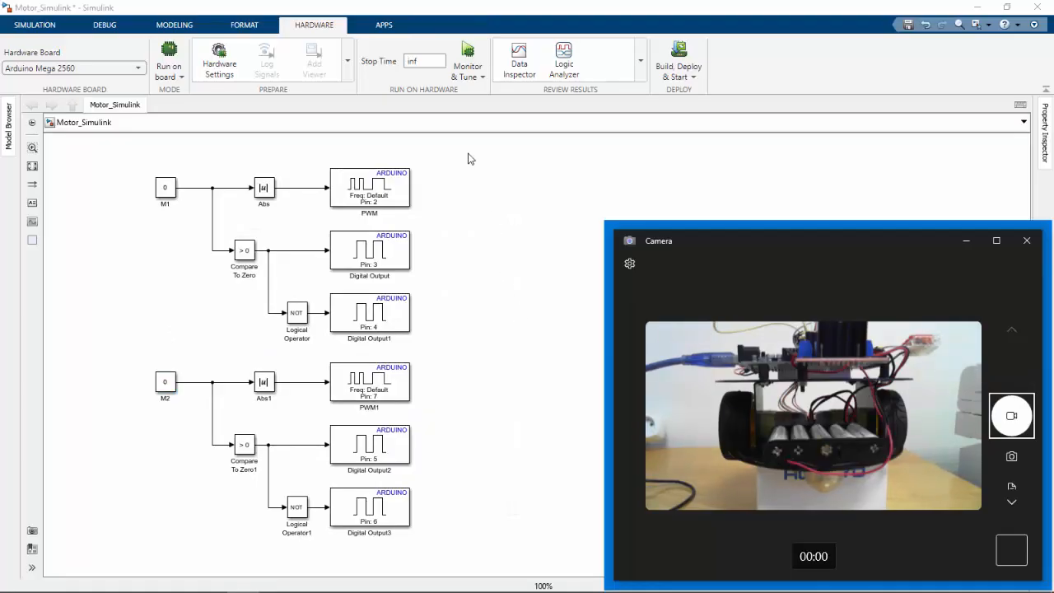
{"action": "left_click", "coordinate": [471, 54]}
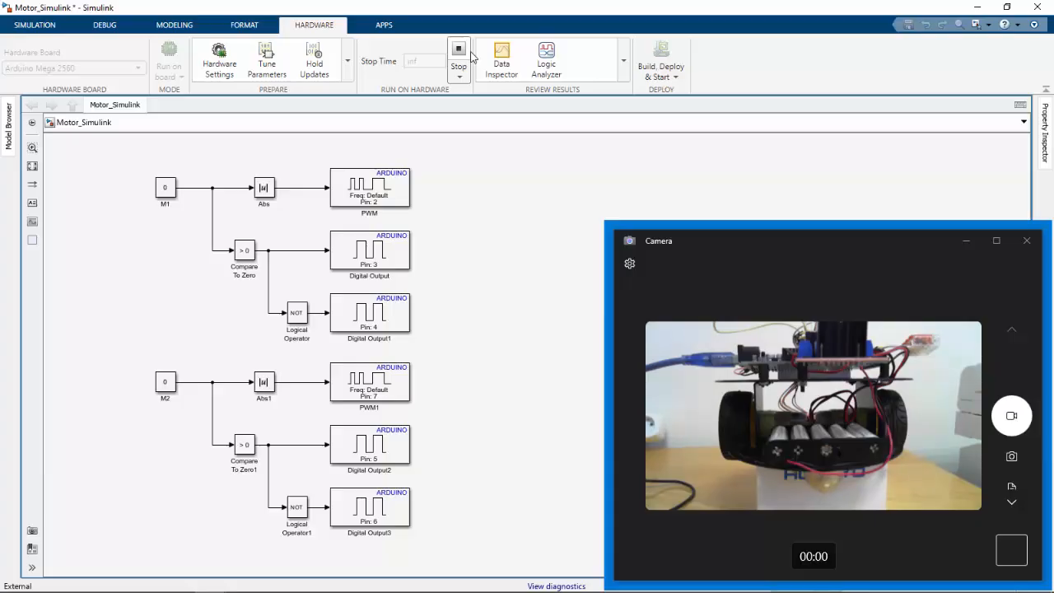
Step: Set M1's constant value to 100 while the model runs to spin the first motor
{"action": "double_click", "coordinate": [167, 188]}
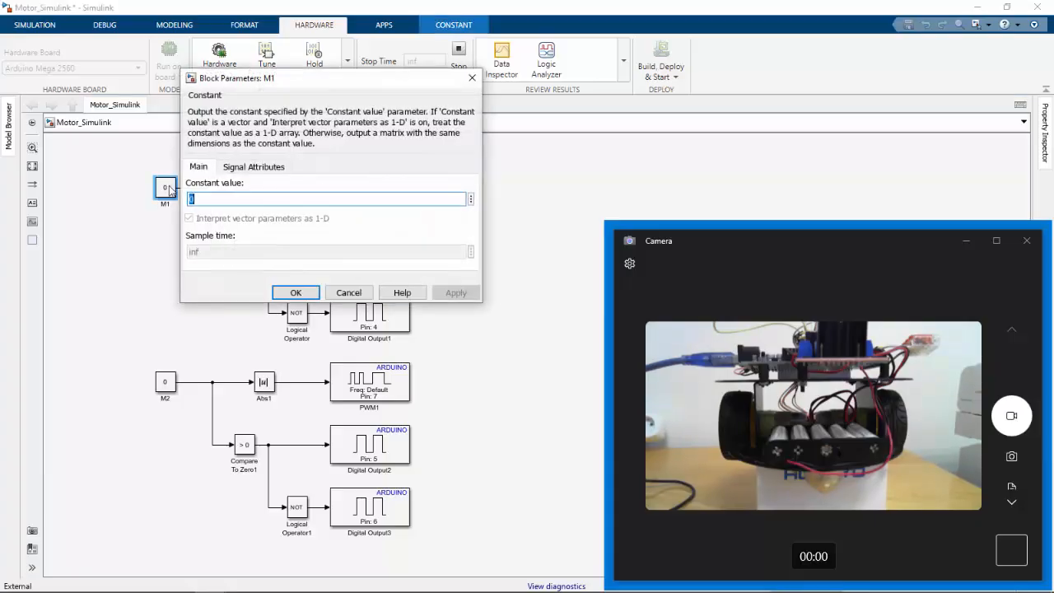
{"action": "type", "text": "100"}
{"action": "key", "text": "Return"}
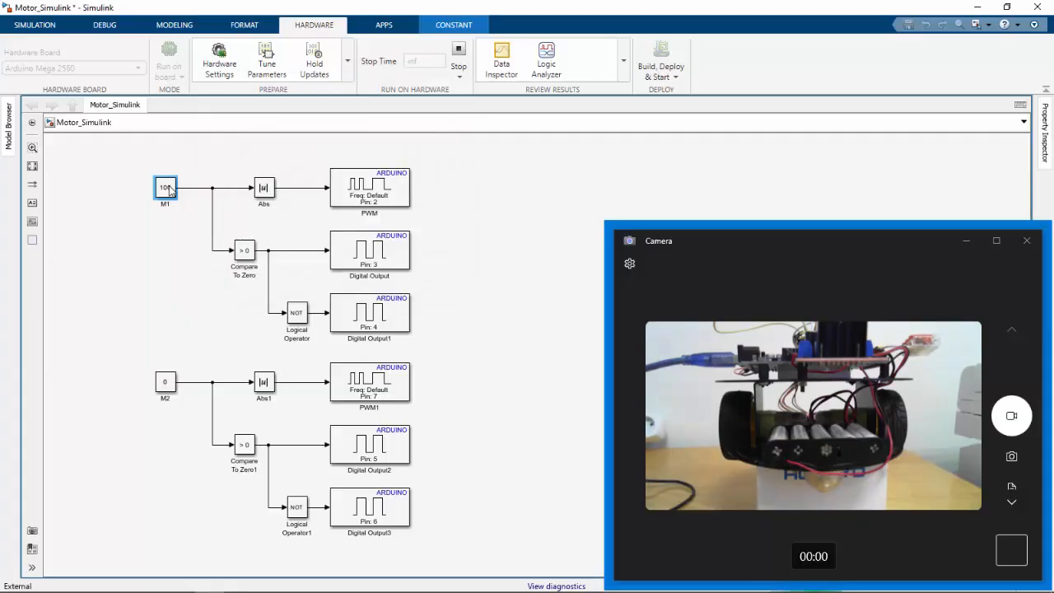
Step: Reverse the first motor by setting M1's constant value to -100, and stop it by setting the value to 0
{"action": "double_click", "coordinate": [167, 189]}
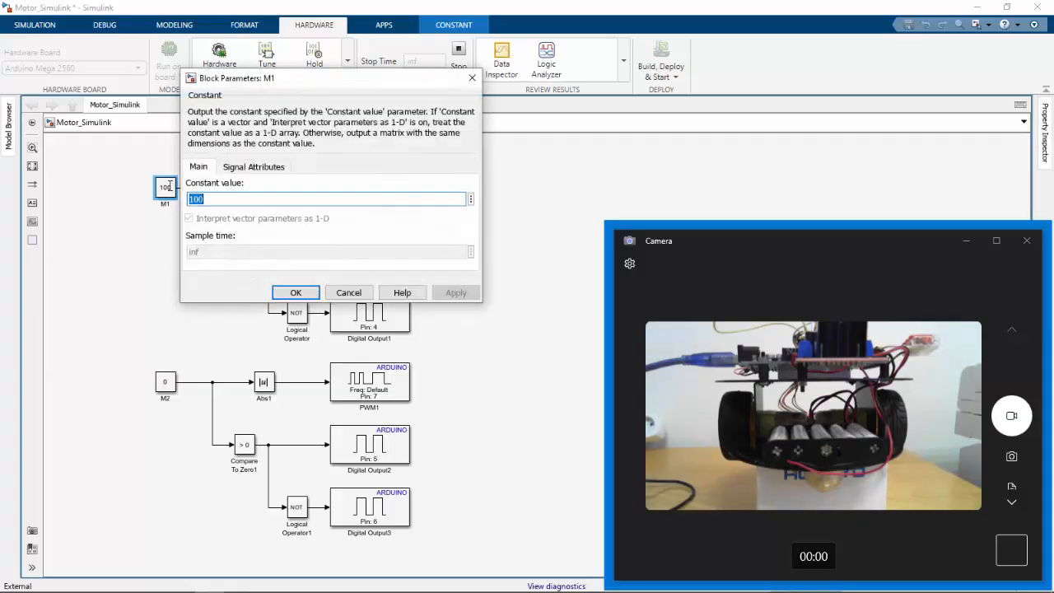
{"action": "type", "text": "-100"}
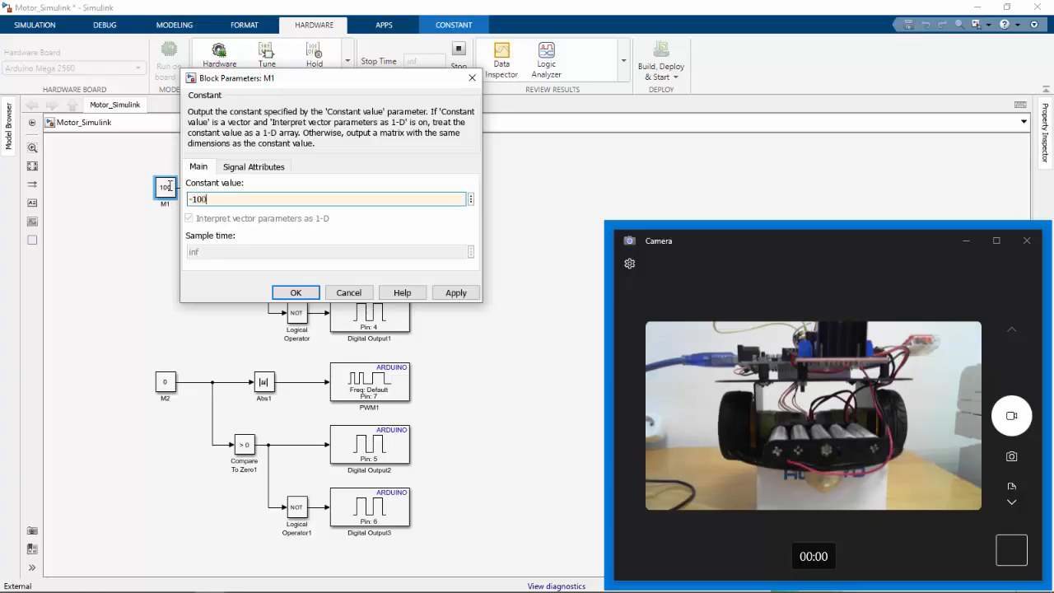
{"action": "key", "text": "Return"}
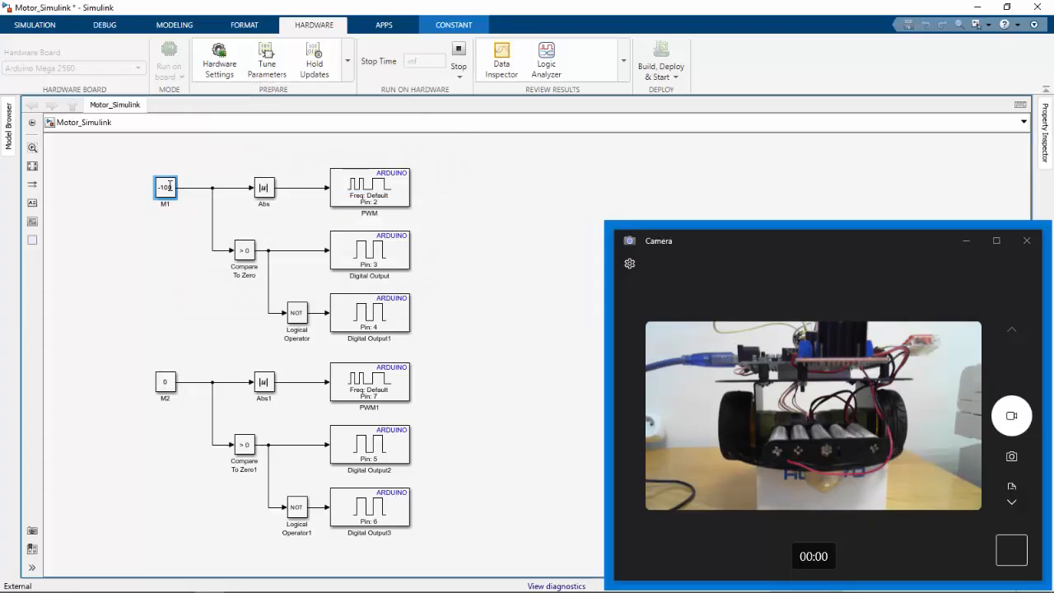
{"action": "double_click", "coordinate": [166, 188]}
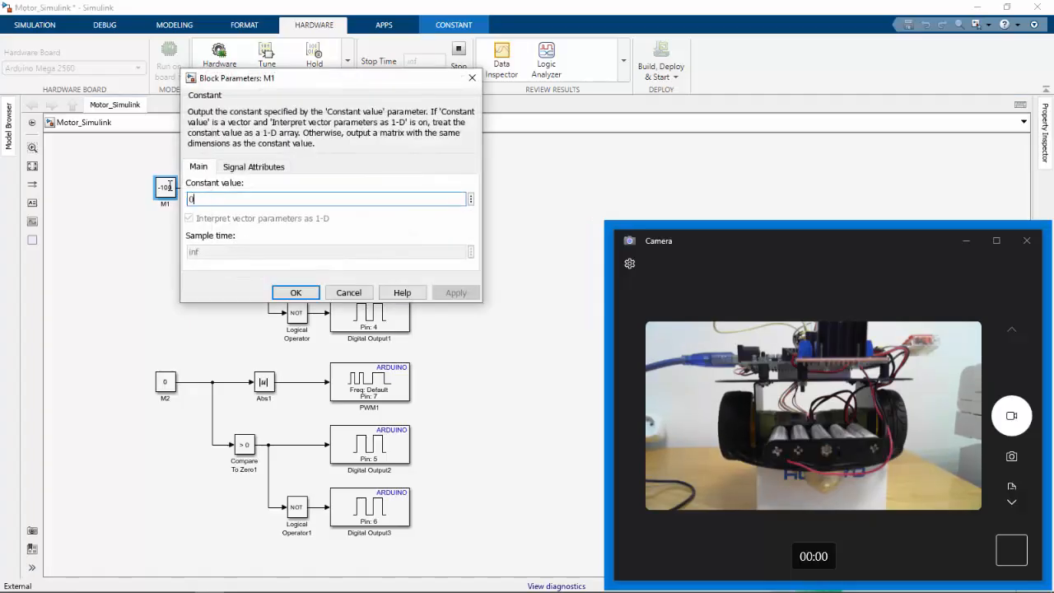
{"action": "type", "text": "0"}
{"action": "key", "text": "Return"}
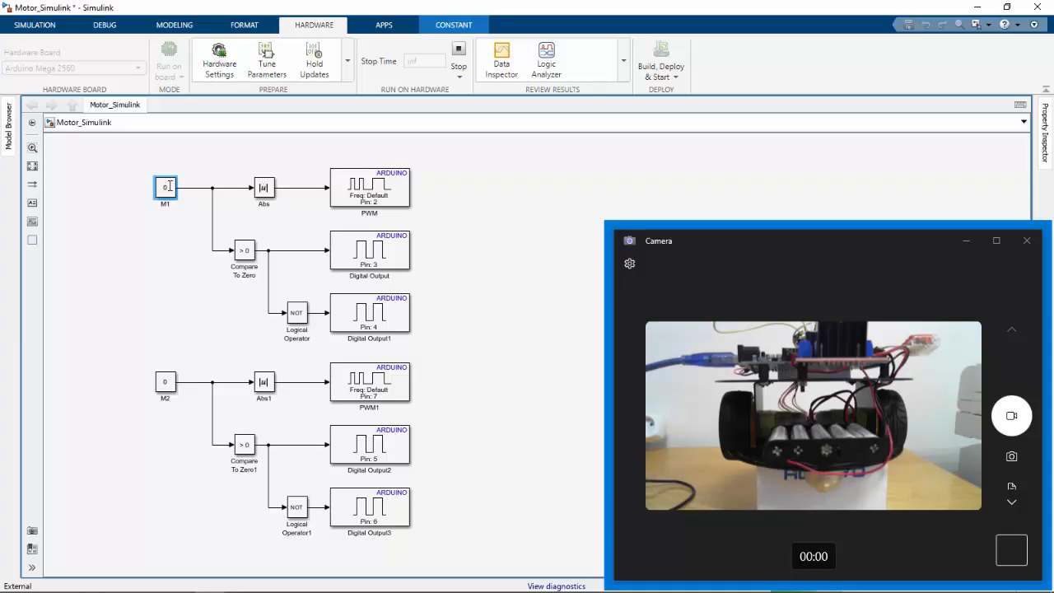
Step: Set M2's constant value to 100 while the model runs to spin the second motor
{"action": "double_click", "coordinate": [166, 382]}
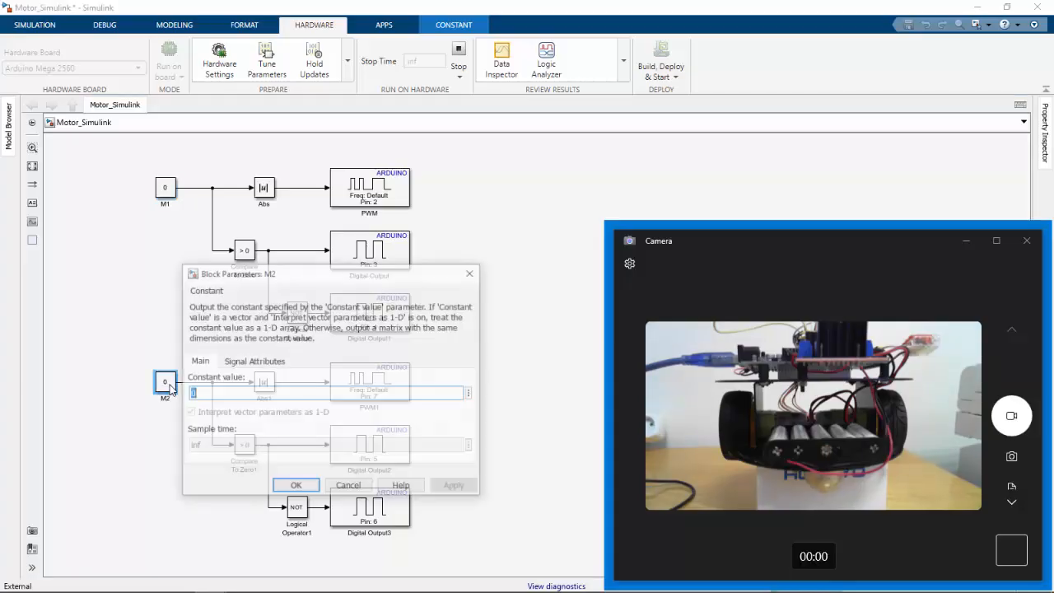
{"action": "type", "text": "100"}
{"action": "key", "text": "ctrl+a"}
{"action": "key", "text": "Return"}
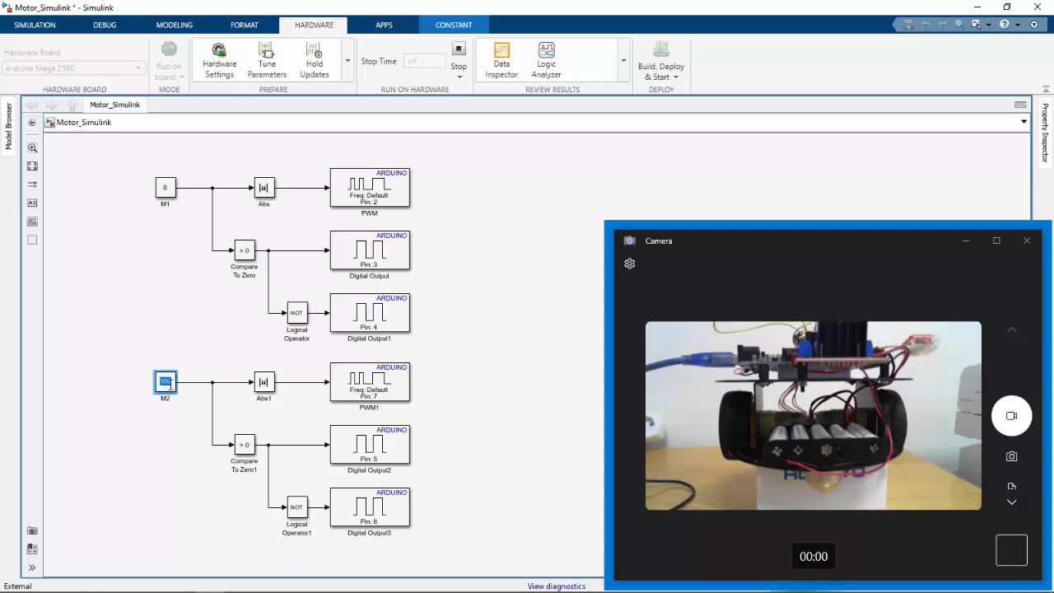
Step: Reverse the second motor by setting M2's constant value to -100, and stop it by setting the value to 0
{"action": "double_click", "coordinate": [167, 382]}
{"action": "type", "text": "-100"}
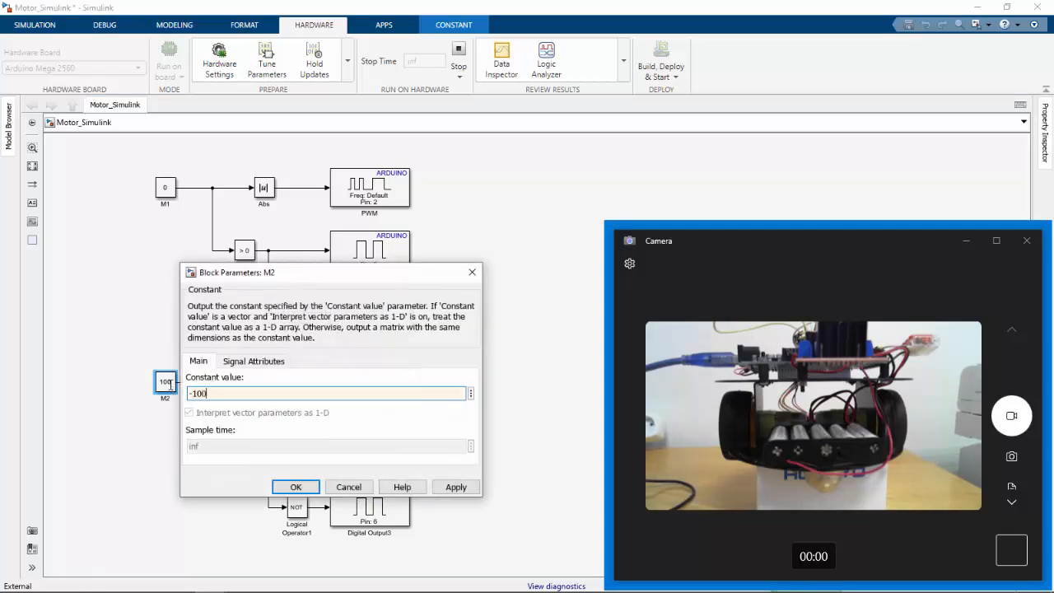
{"action": "key", "text": "Return"}
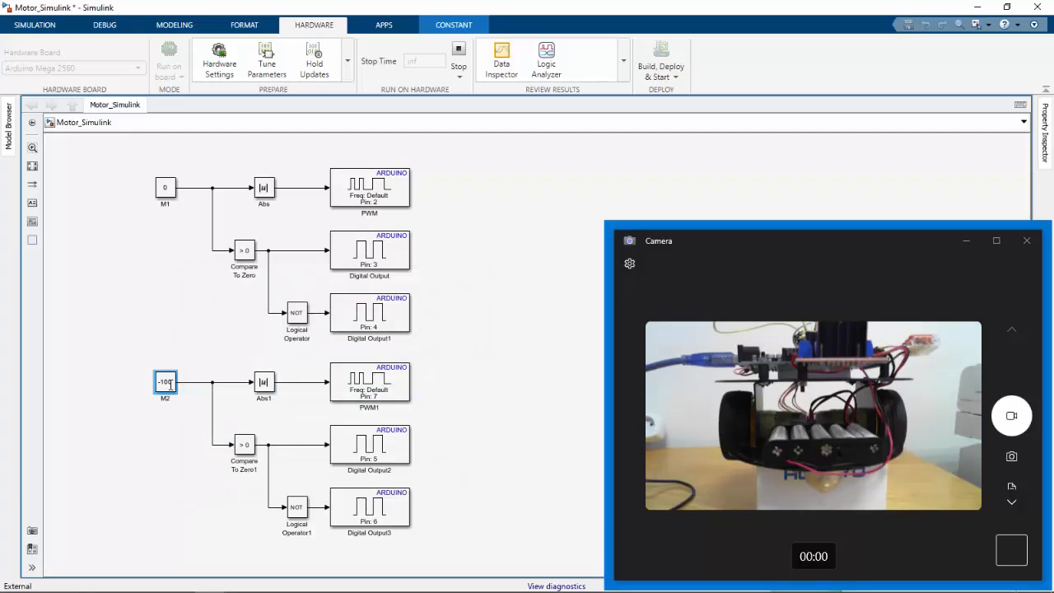
{"action": "double_click", "coordinate": [167, 383]}
{"action": "type", "text": "0"}
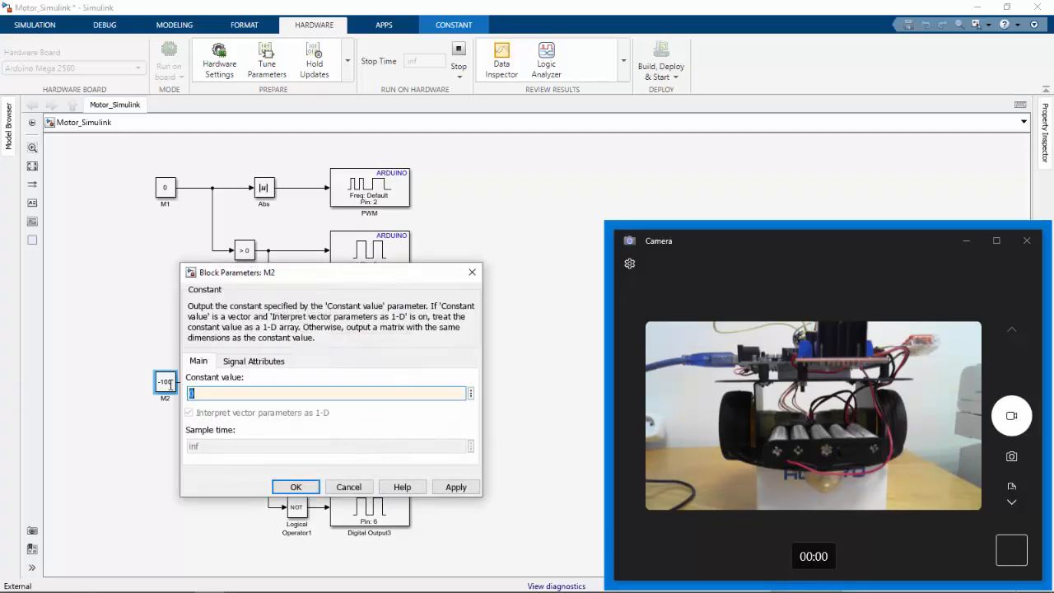
{"action": "key", "text": "Return"}
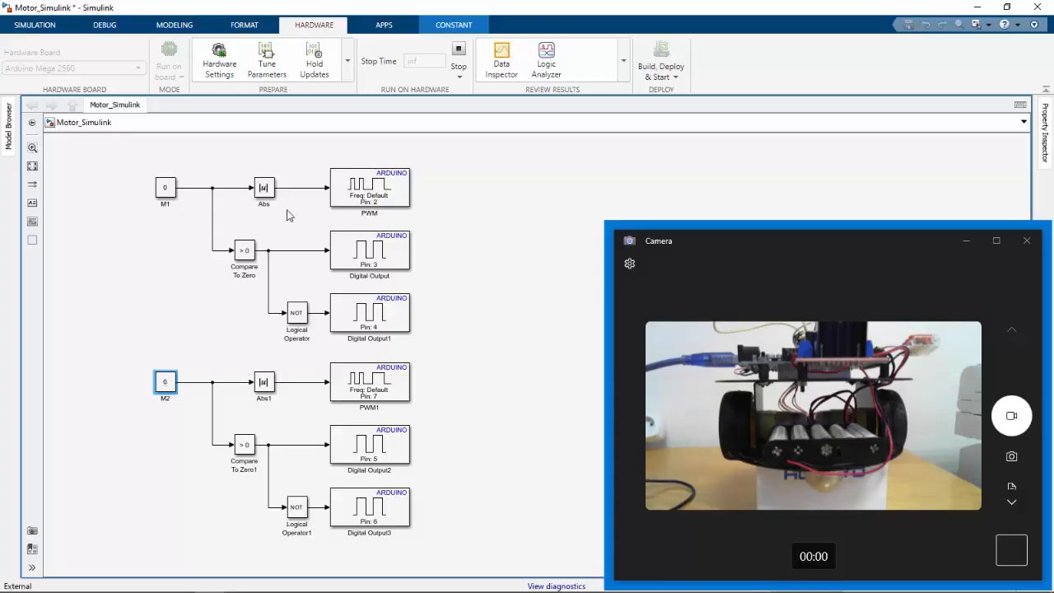
Step: Stop the model running on the Arduino board and minimize the camera window
{"action": "left_click", "coordinate": [459, 53]}
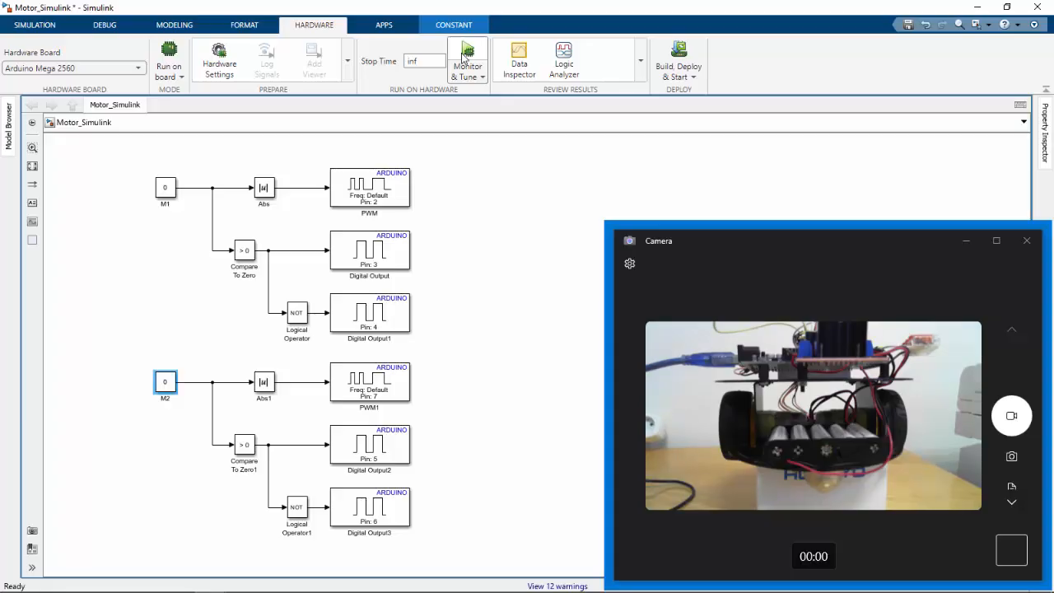
{"action": "left_click", "coordinate": [964, 244]}
{"action": "left_click", "coordinate": [509, 319]}
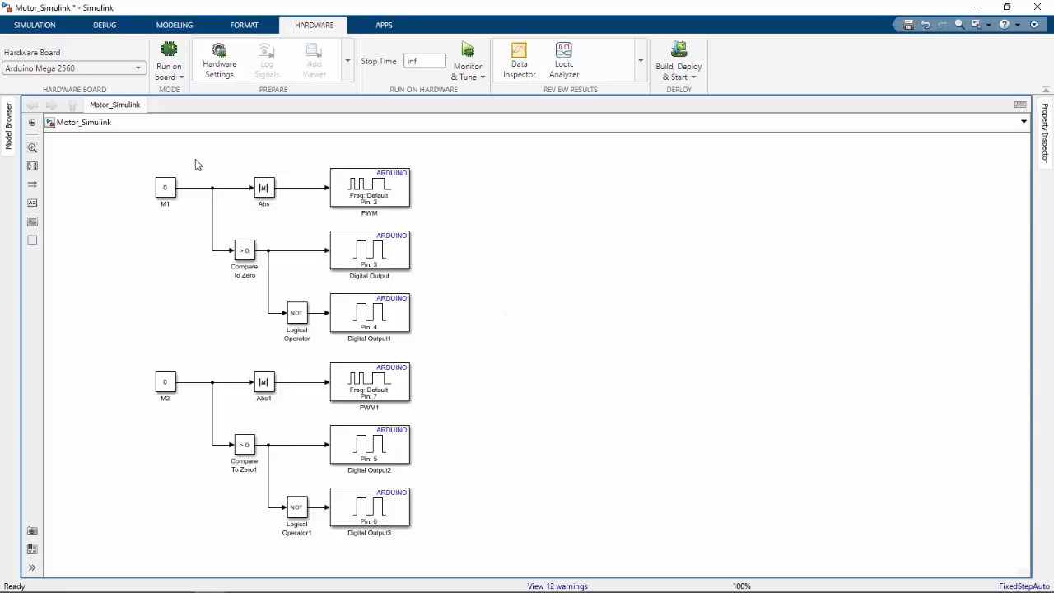
Step: Group all blocks except the M1 and M2 constants into a subsystem and name it Motory
{"action": "left_click_drag", "start_coordinate": [188, 149], "coordinate": [440, 557]}
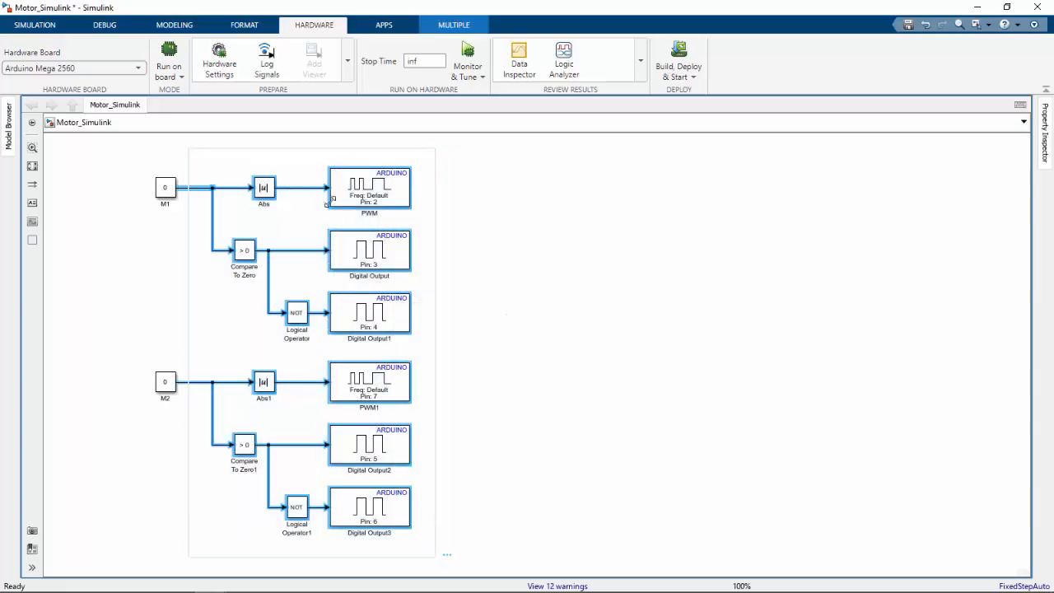
{"action": "right_click", "coordinate": [342, 181]}
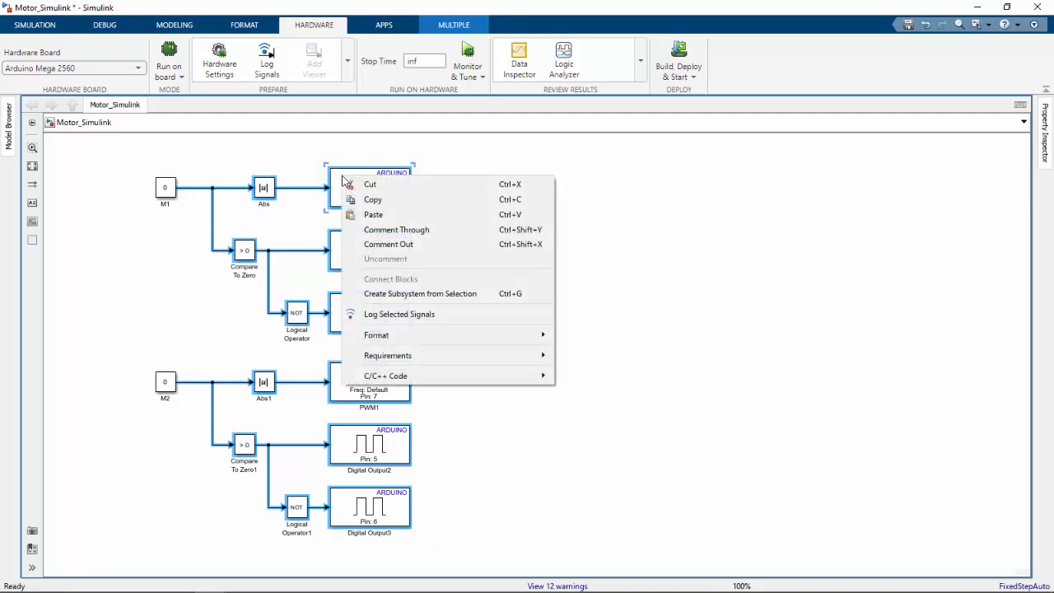
{"action": "left_click", "coordinate": [391, 301]}
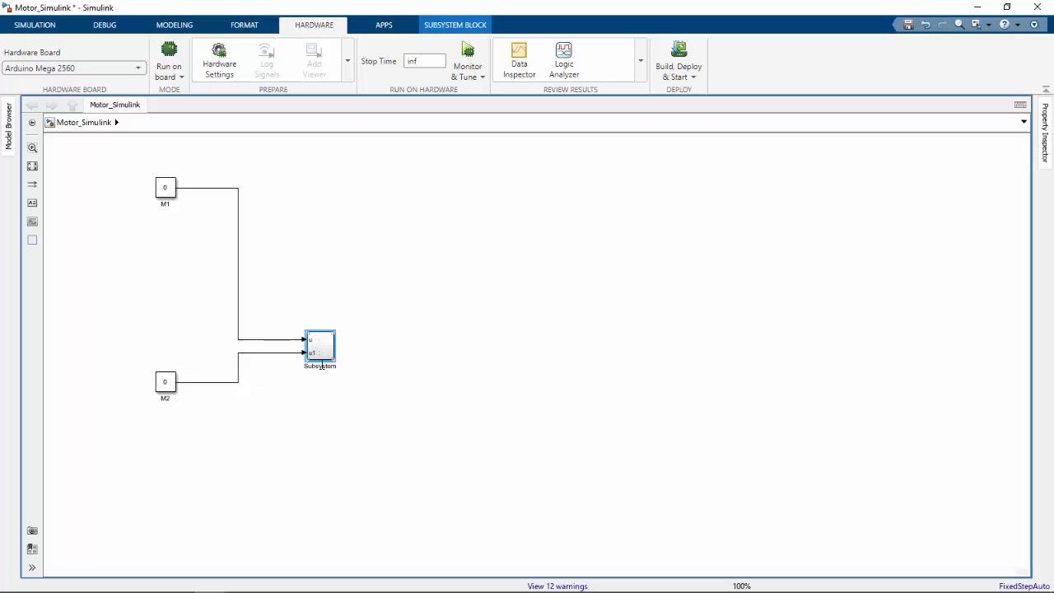
{"action": "double_click", "coordinate": [321, 366]}
{"action": "type", "text": "Motory"}
{"action": "left_click", "coordinate": [429, 374]}
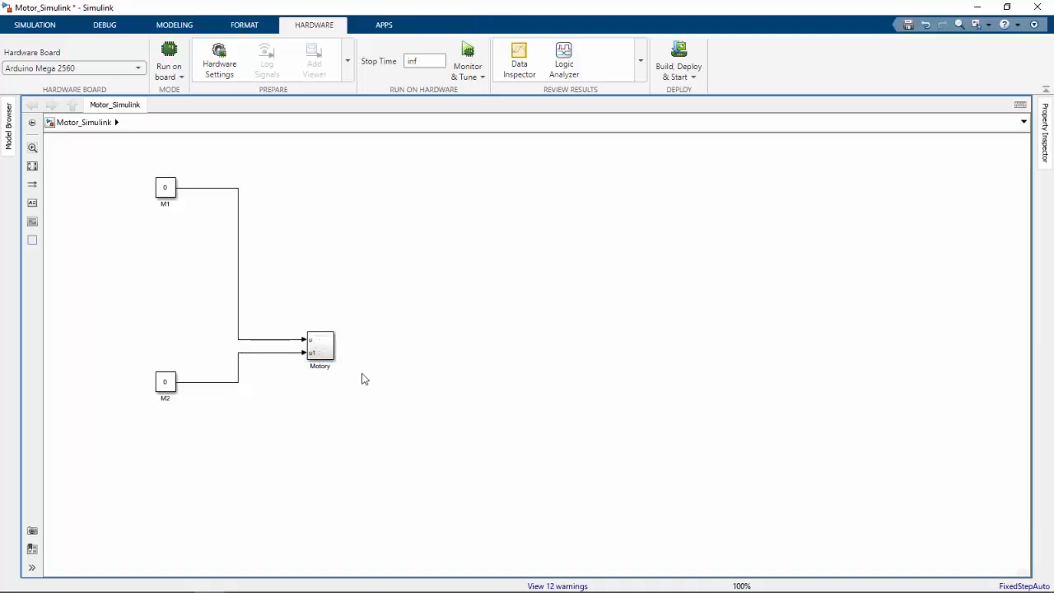
Step: Enlarge the Motory subsystem block and align the M1 and M2 constants with its two inputs so the signal lines run straight
{"action": "left_click", "coordinate": [322, 350]}
{"action": "left_click_drag", "start_coordinate": [334, 330], "coordinate": [401, 274]}
{"action": "left_click_drag", "start_coordinate": [359, 313], "coordinate": [479, 297]}
{"action": "left_click_drag", "start_coordinate": [171, 194], "coordinate": [334, 290]}
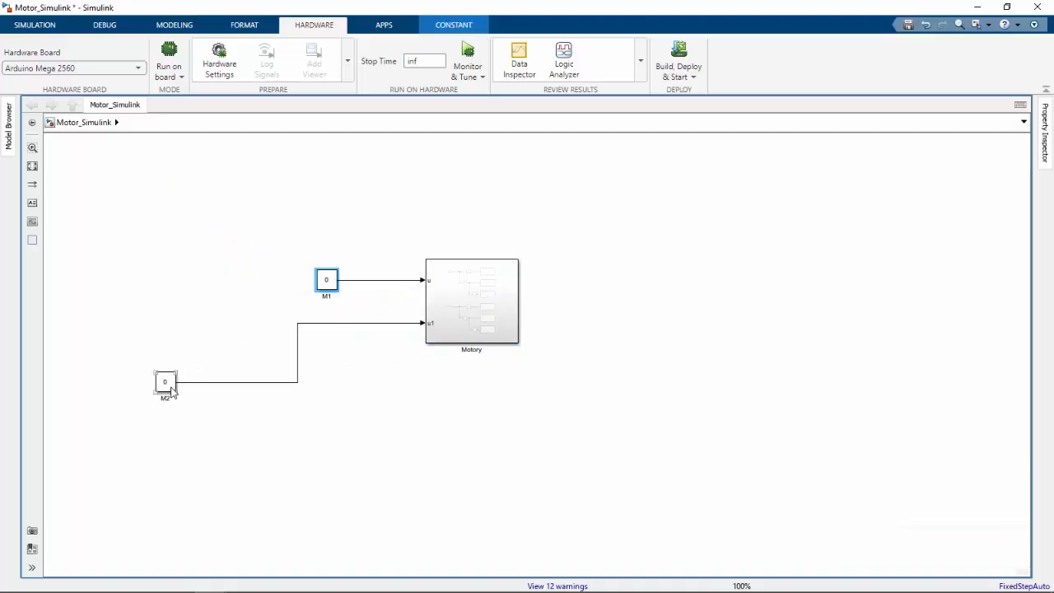
{"action": "left_click_drag", "start_coordinate": [167, 390], "coordinate": [329, 332]}
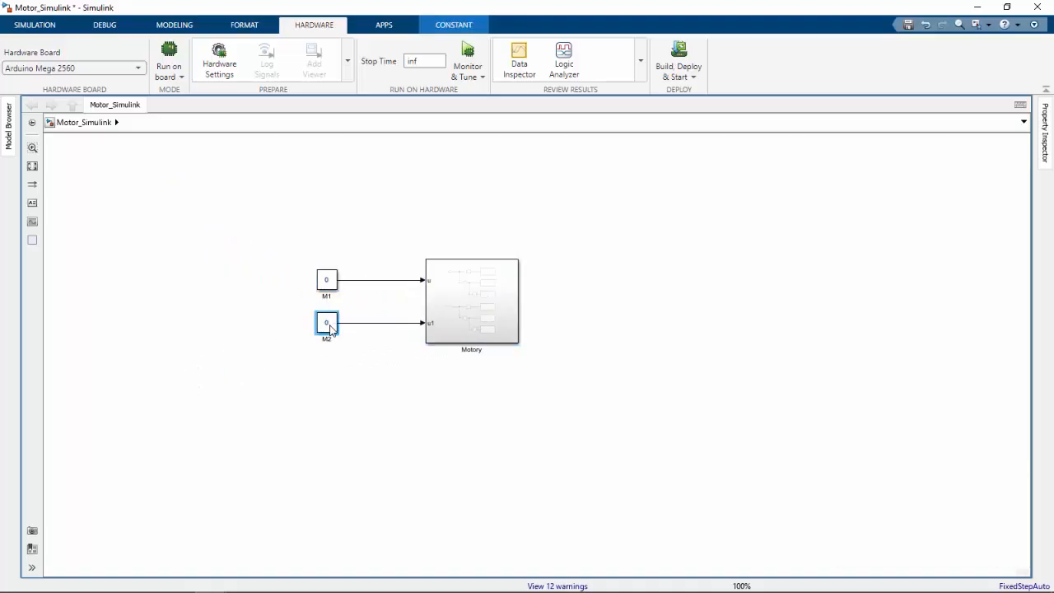
{"action": "left_click", "coordinate": [284, 338]}
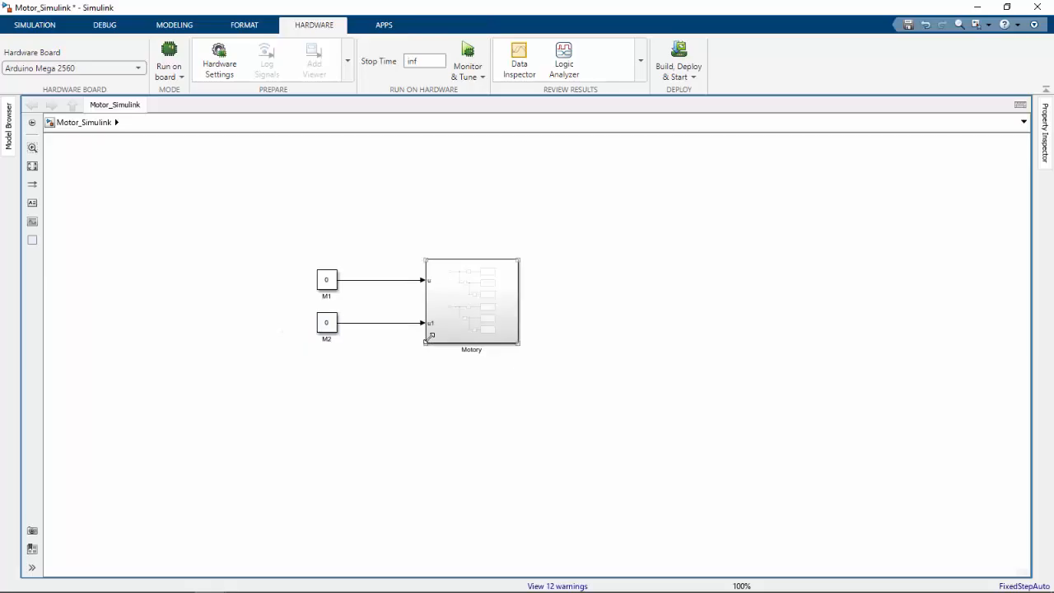
Step: Open the Motory subsystem and rename its first input port to M1
{"action": "left_click", "coordinate": [473, 302]}
{"action": "double_click", "coordinate": [473, 302]}
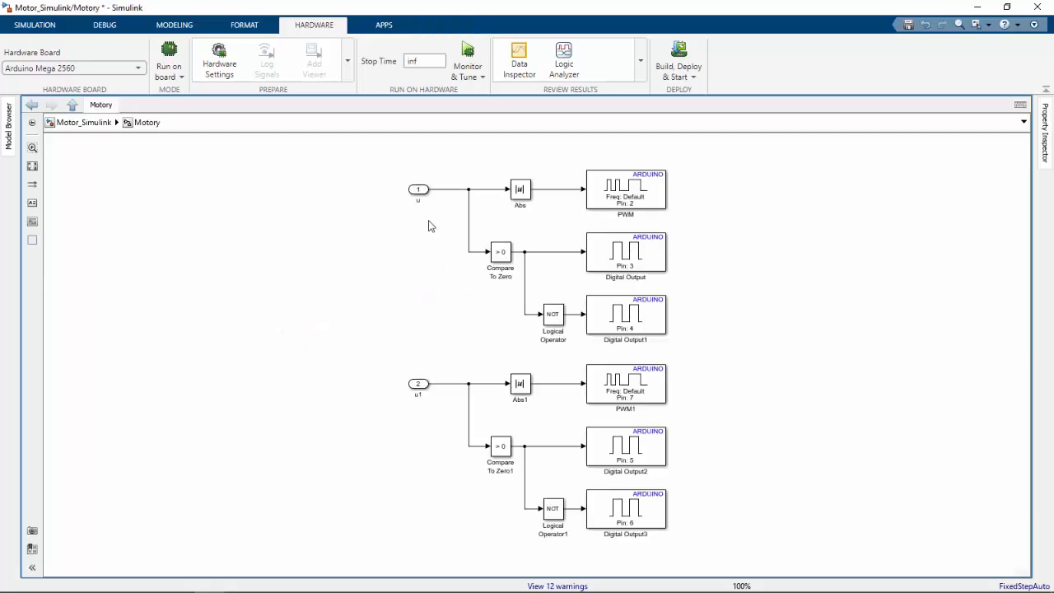
{"action": "left_click", "coordinate": [417, 190]}
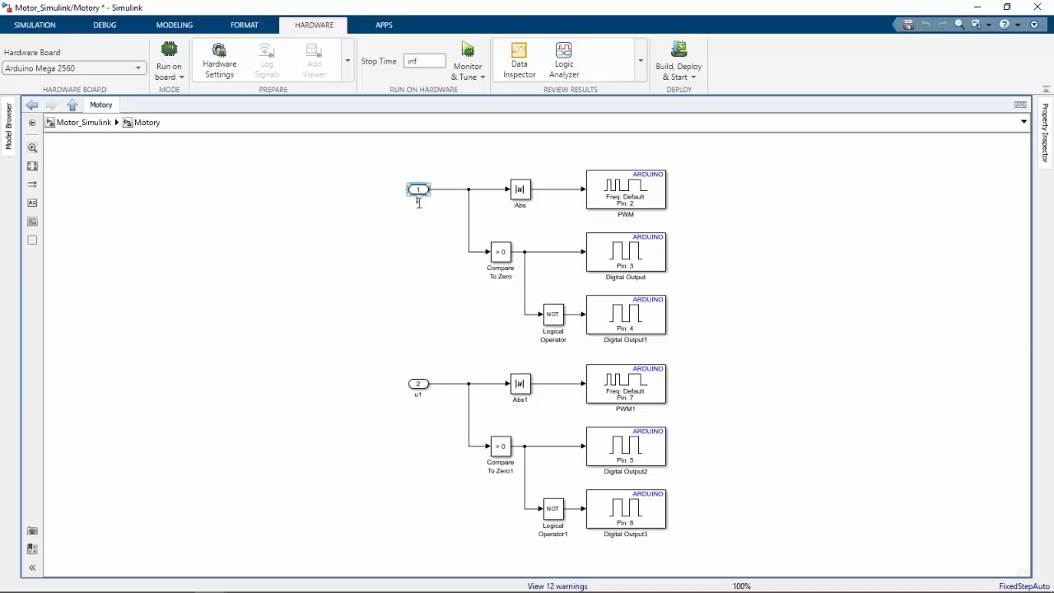
{"action": "type", "text": "M1"}
{"action": "left_click", "coordinate": [420, 271]}
Step: Rename the subsystem's second input port to M2 and return to the top-level model
{"action": "left_click", "coordinate": [419, 392]}
{"action": "left_click", "coordinate": [418, 394]}
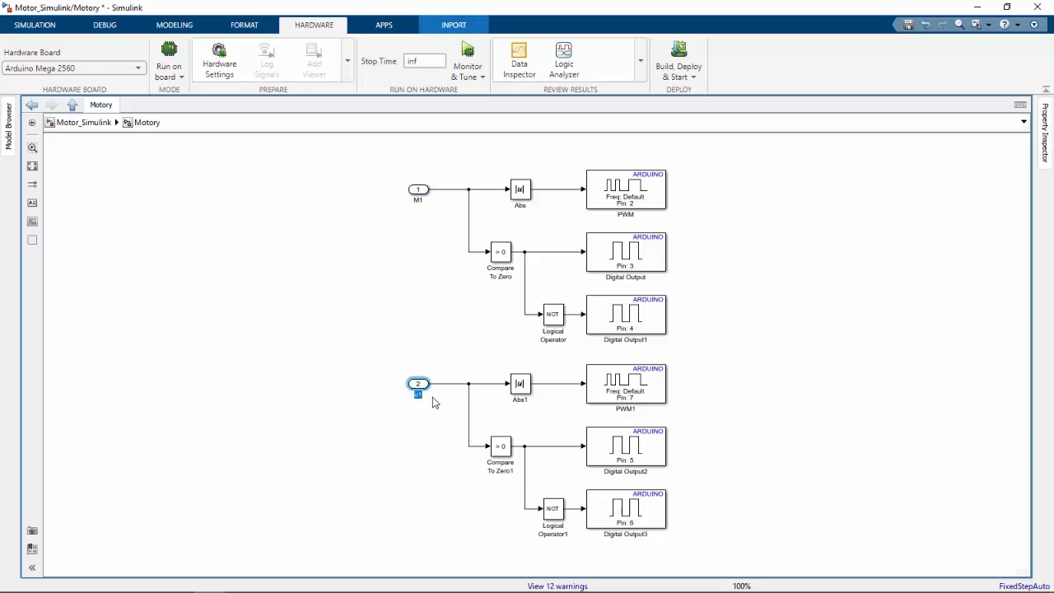
{"action": "type", "text": "M2"}
{"action": "key", "text": "Return"}
{"action": "left_click", "coordinate": [413, 329]}
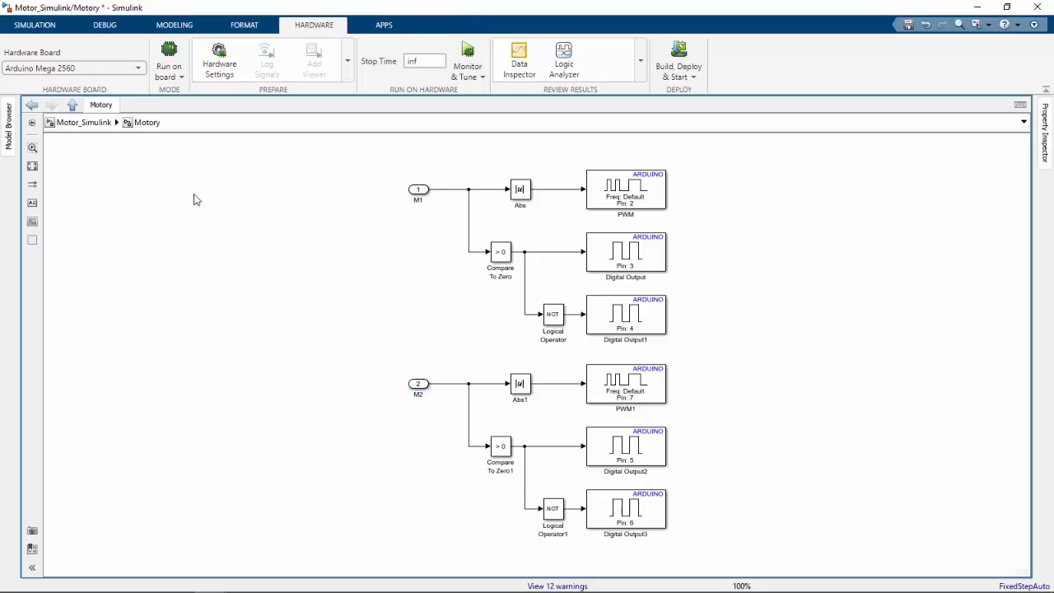
{"action": "left_click", "coordinate": [73, 105]}
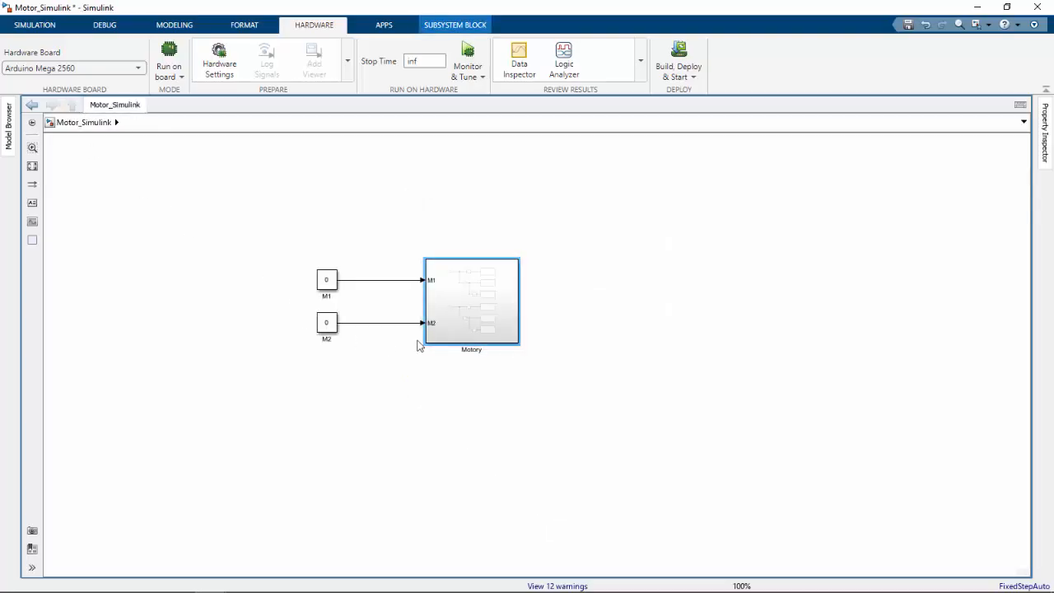